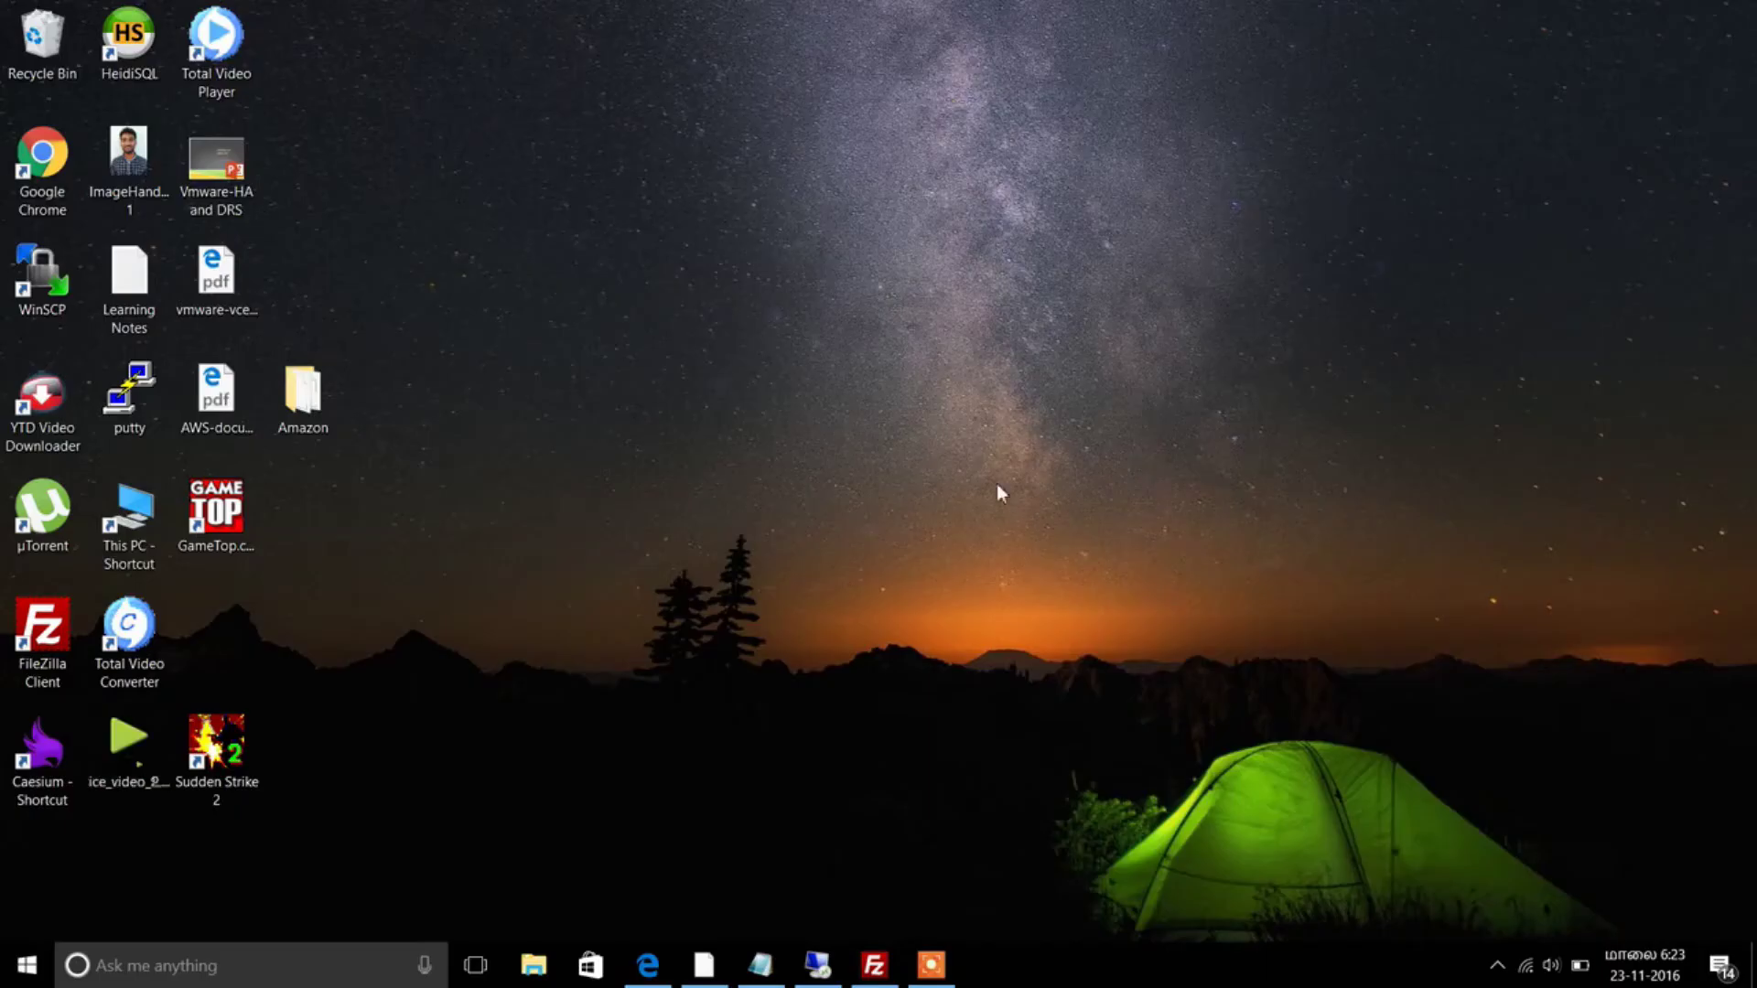
Refresh the local desktop several times from its right-click menu.
right_click(534, 221)
left_click(616, 291)
right_click(523, 200)
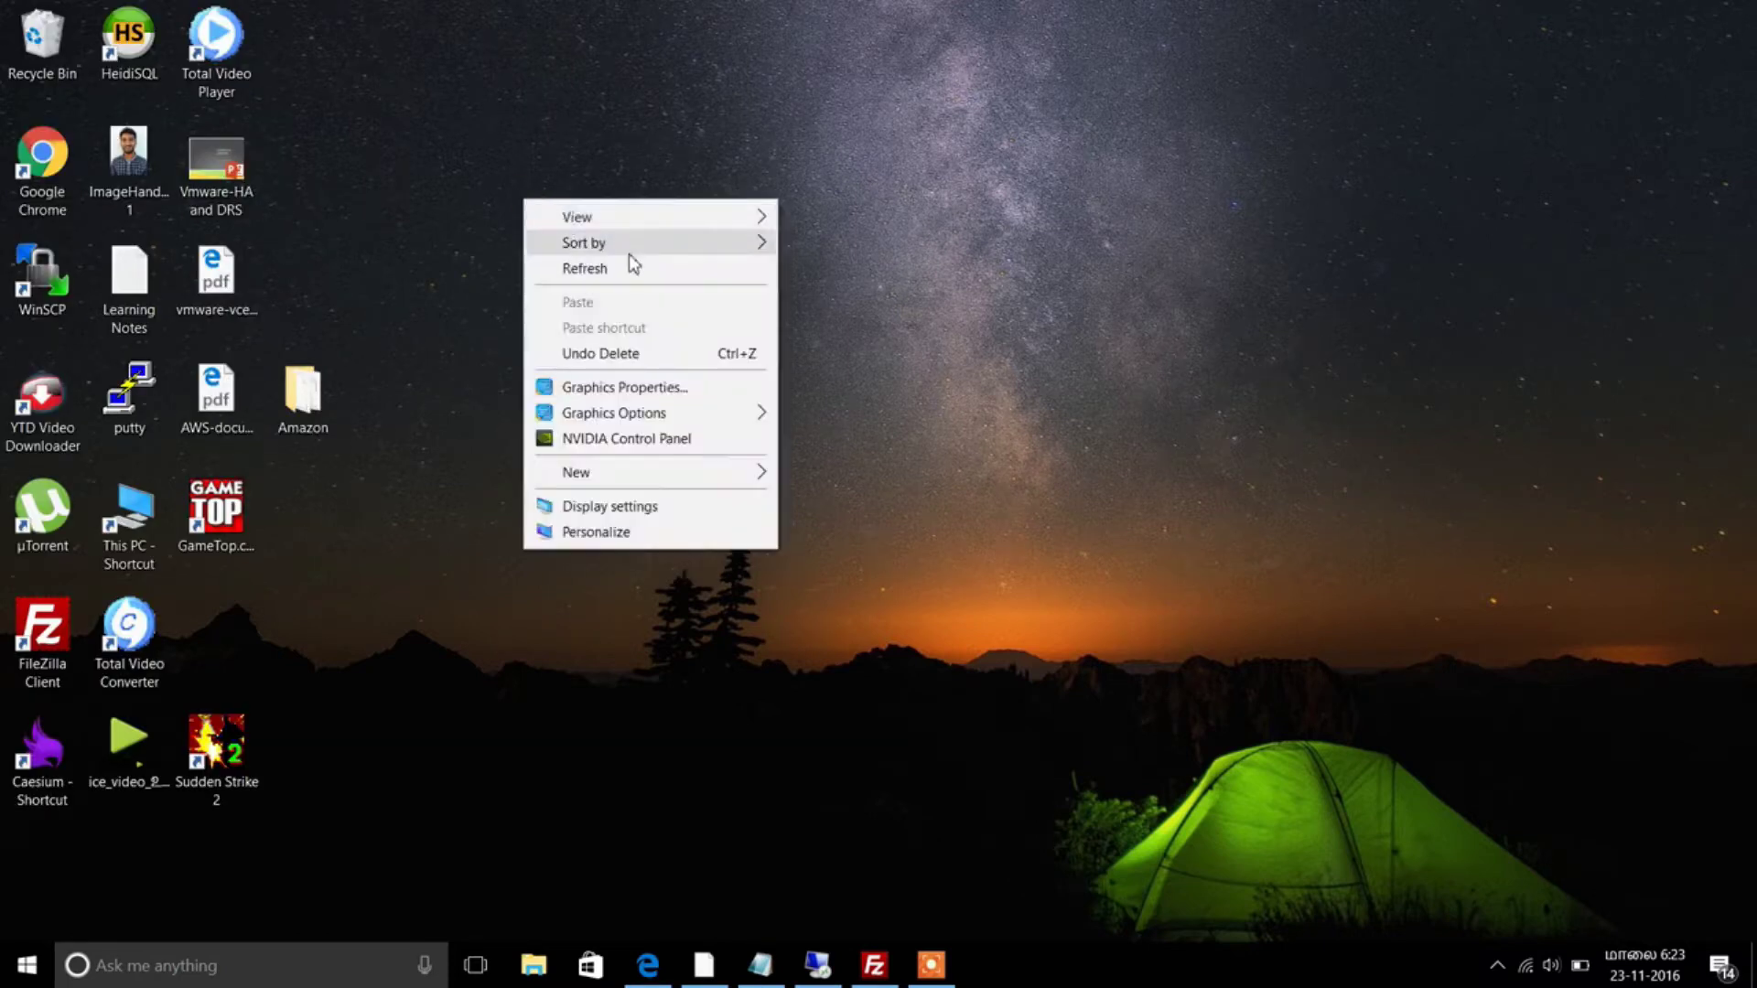
left_click(626, 271)
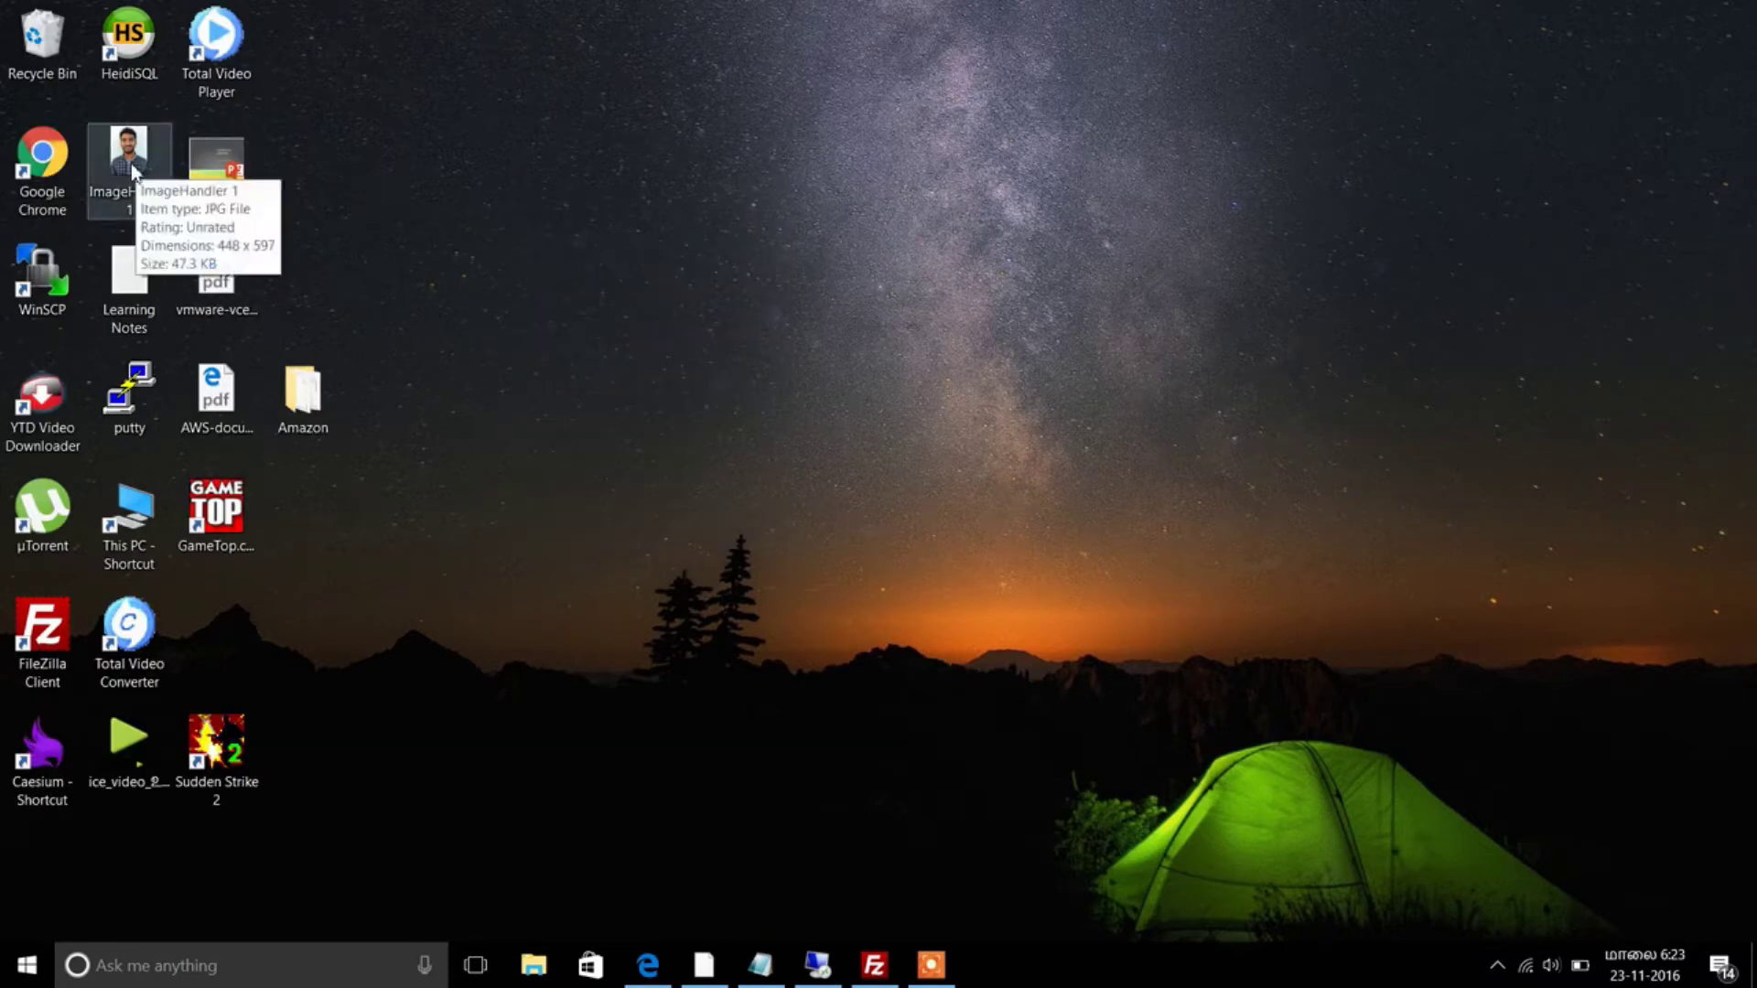
right_click(423, 125)
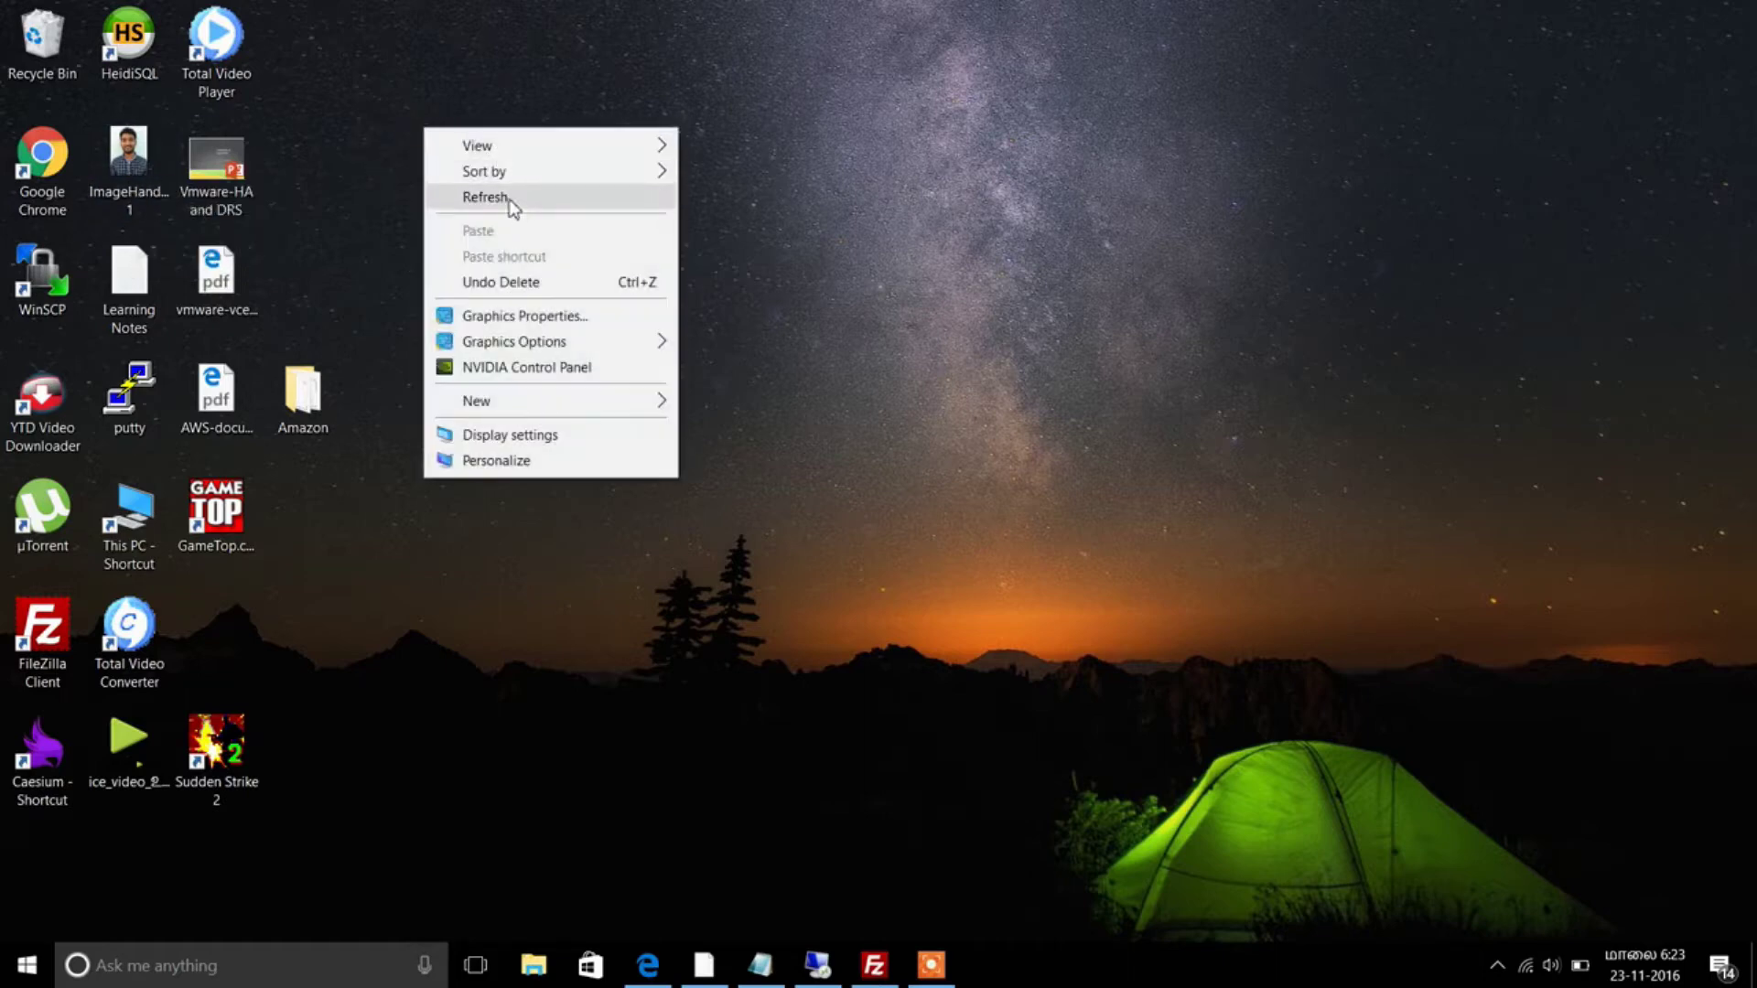
left_click(485, 197)
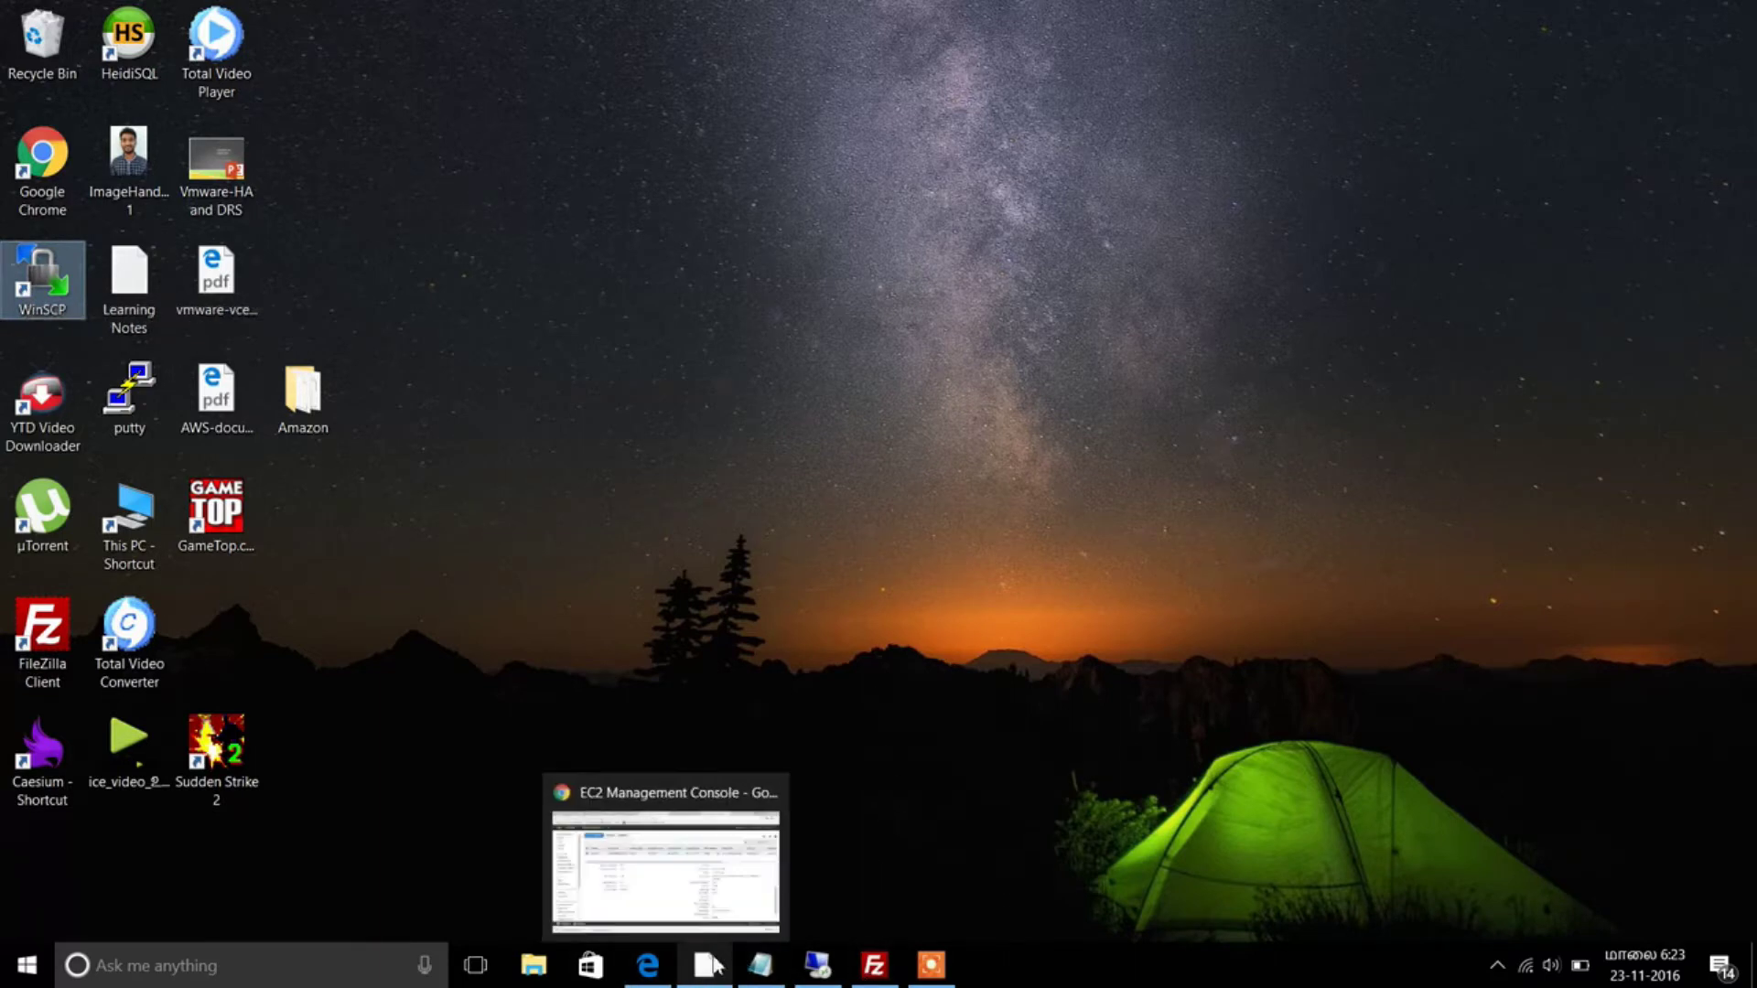
mouse_move(703, 964)
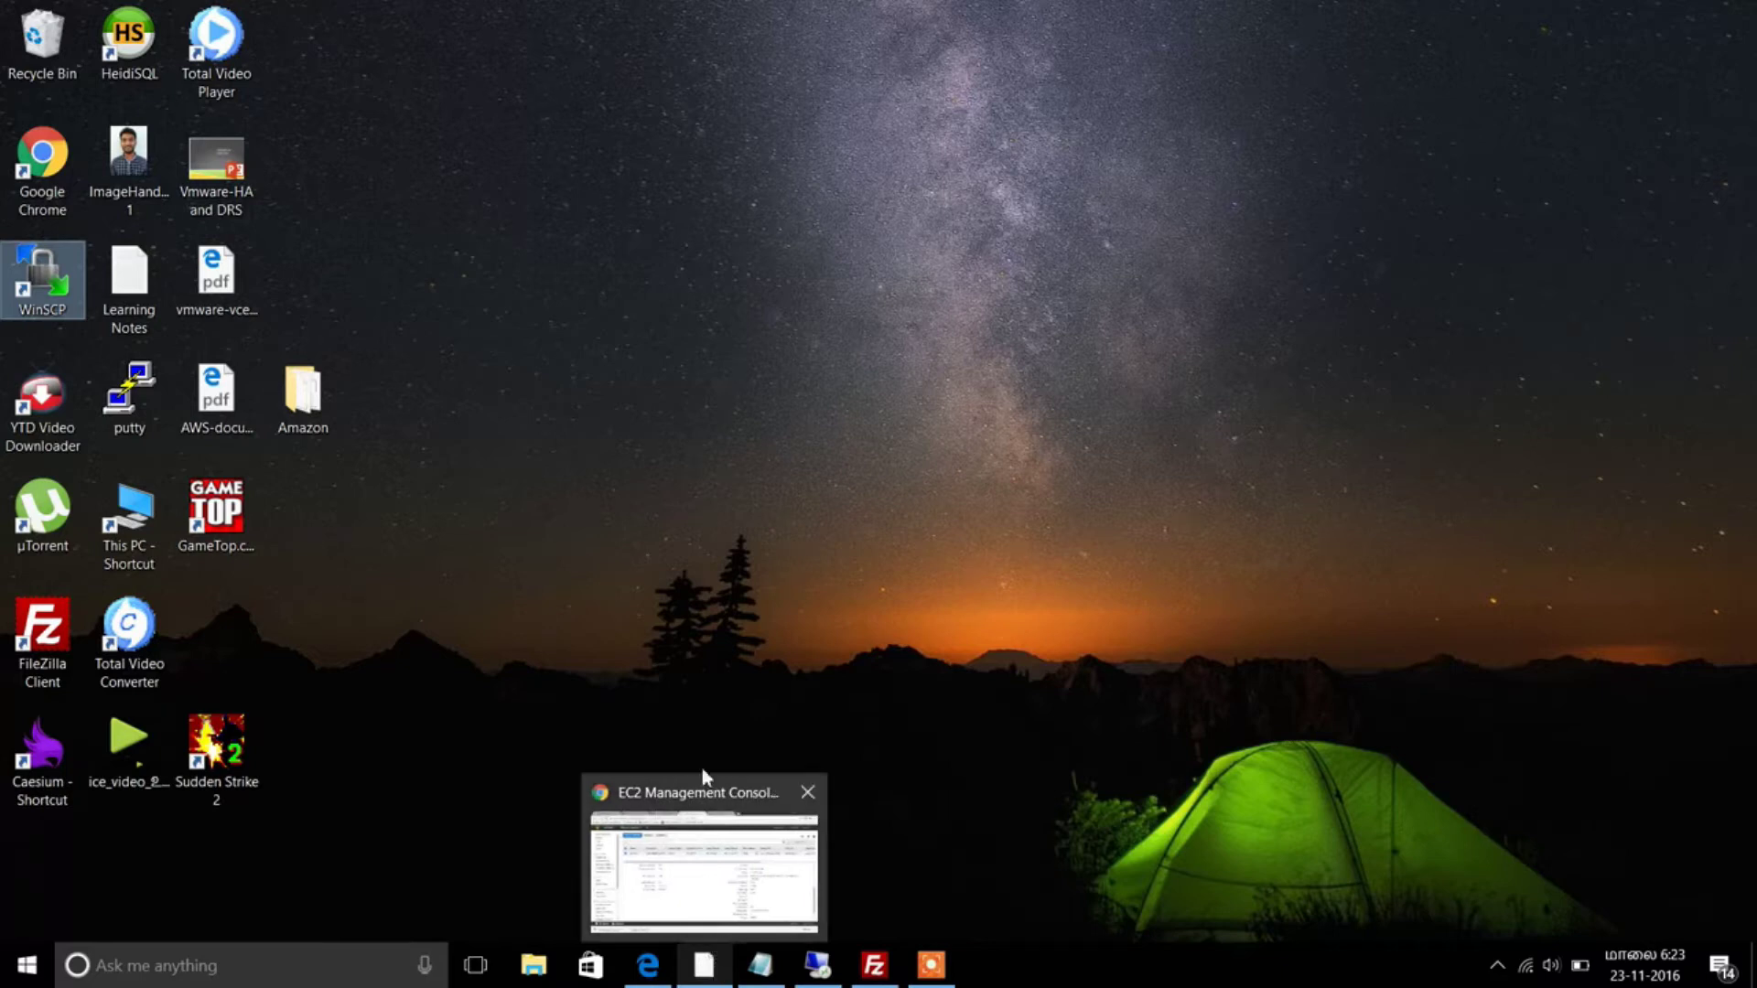
right_click(612, 305)
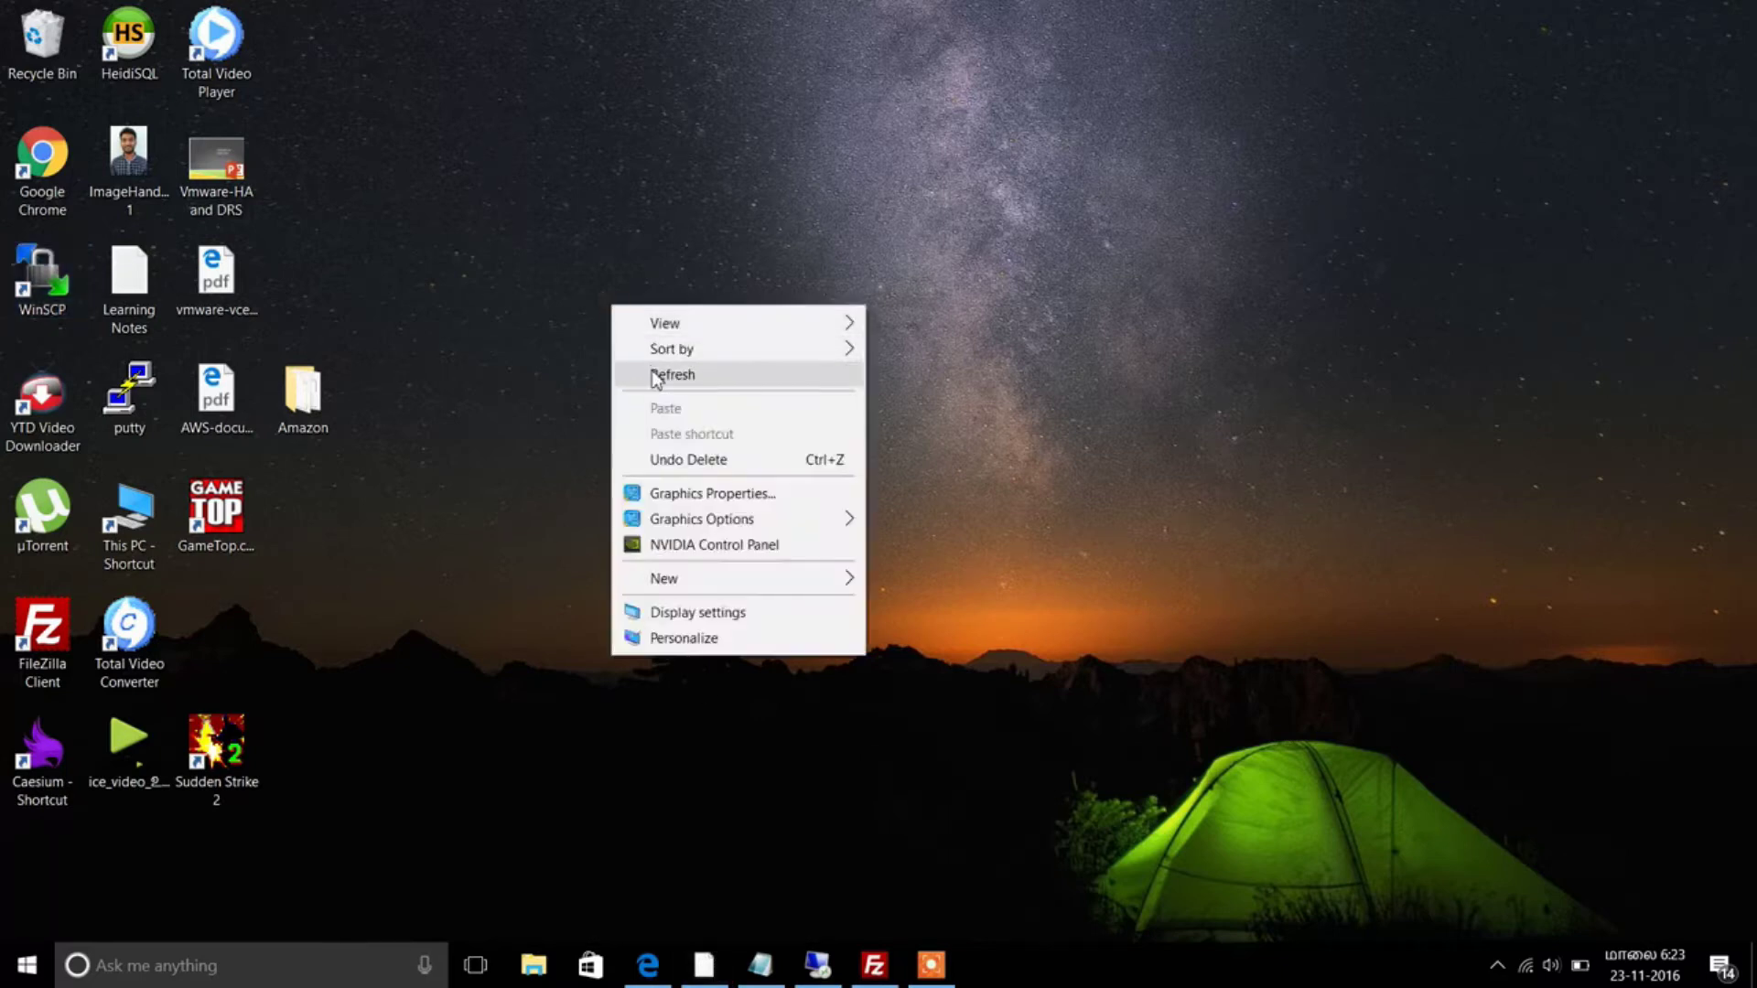
left_click(655, 376)
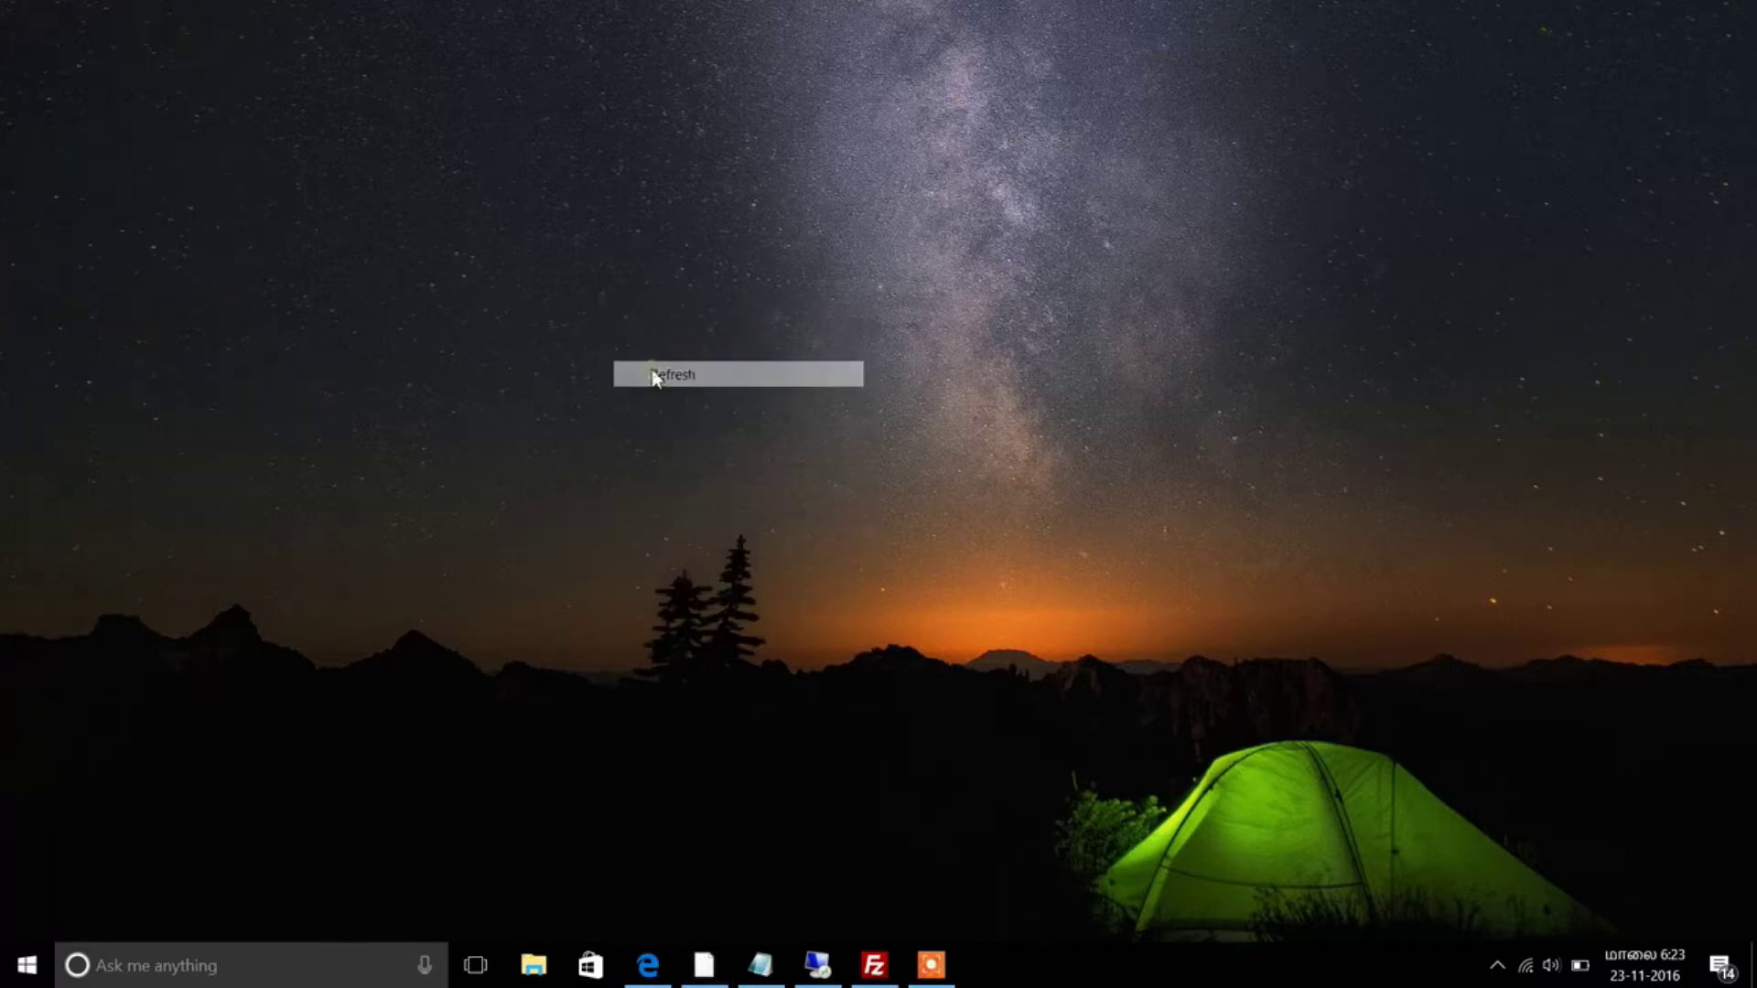
Check the win2012 instance's connection details in the EC2 Management Console, then minimize the browser.
left_click(704, 965)
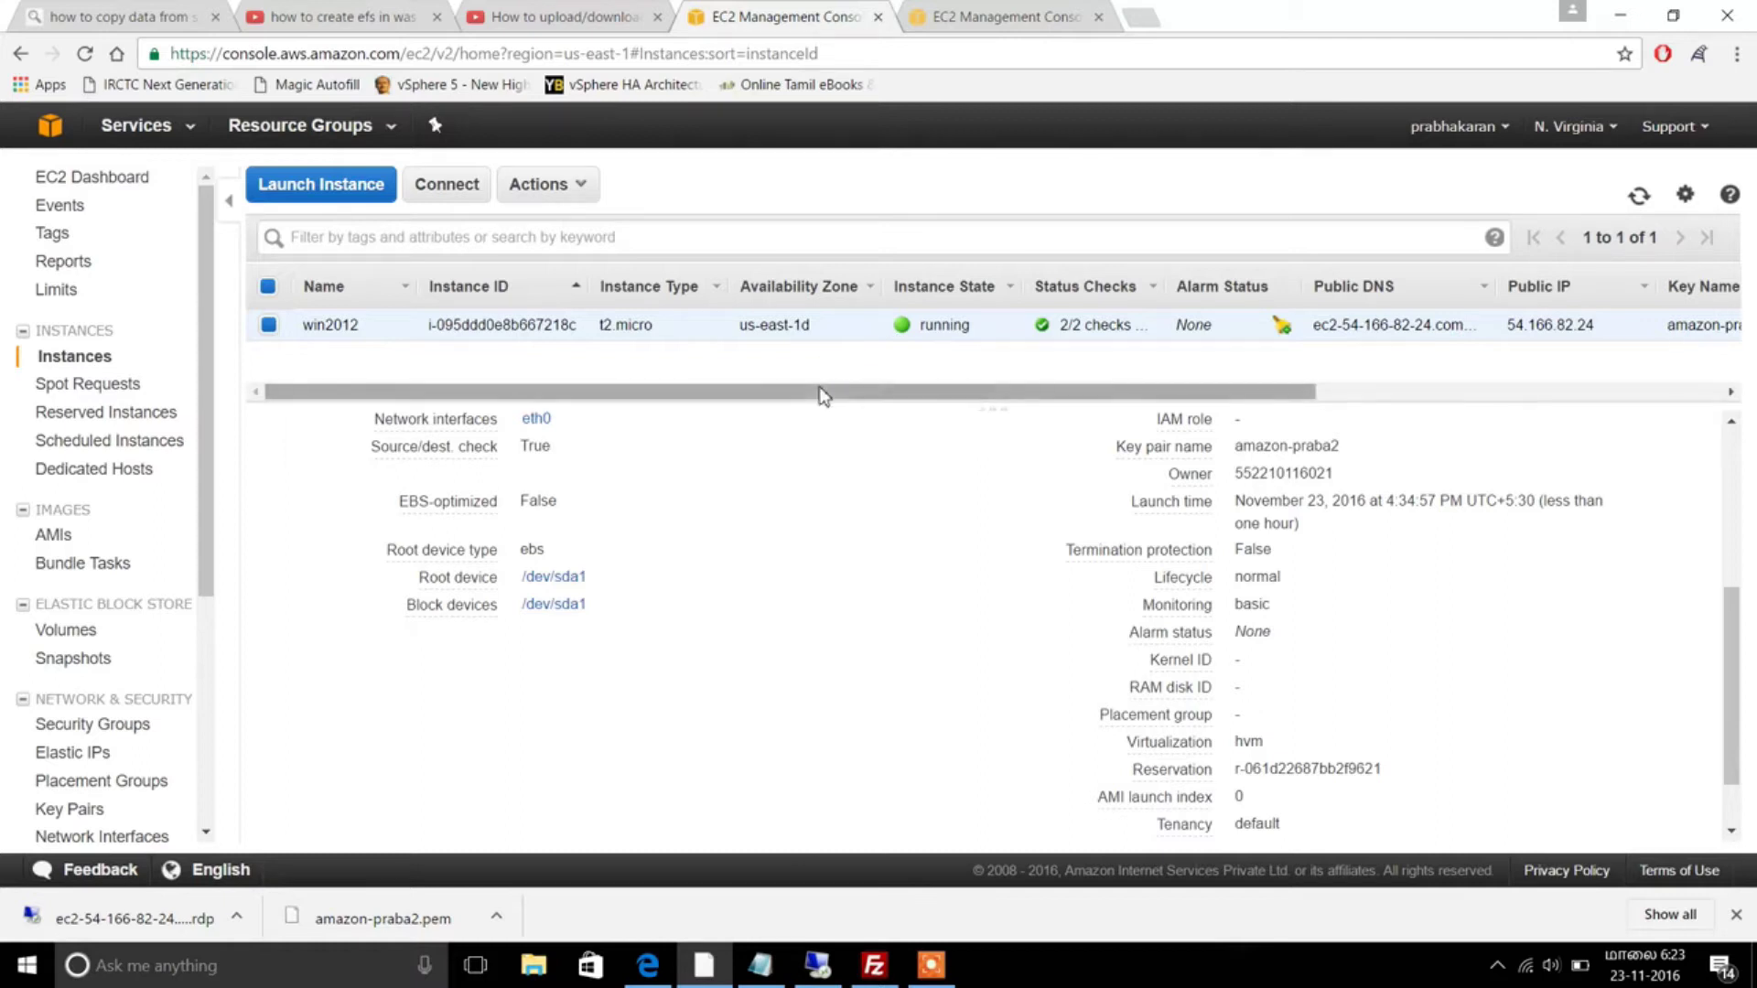
left_click_drag(820, 391, 848, 394)
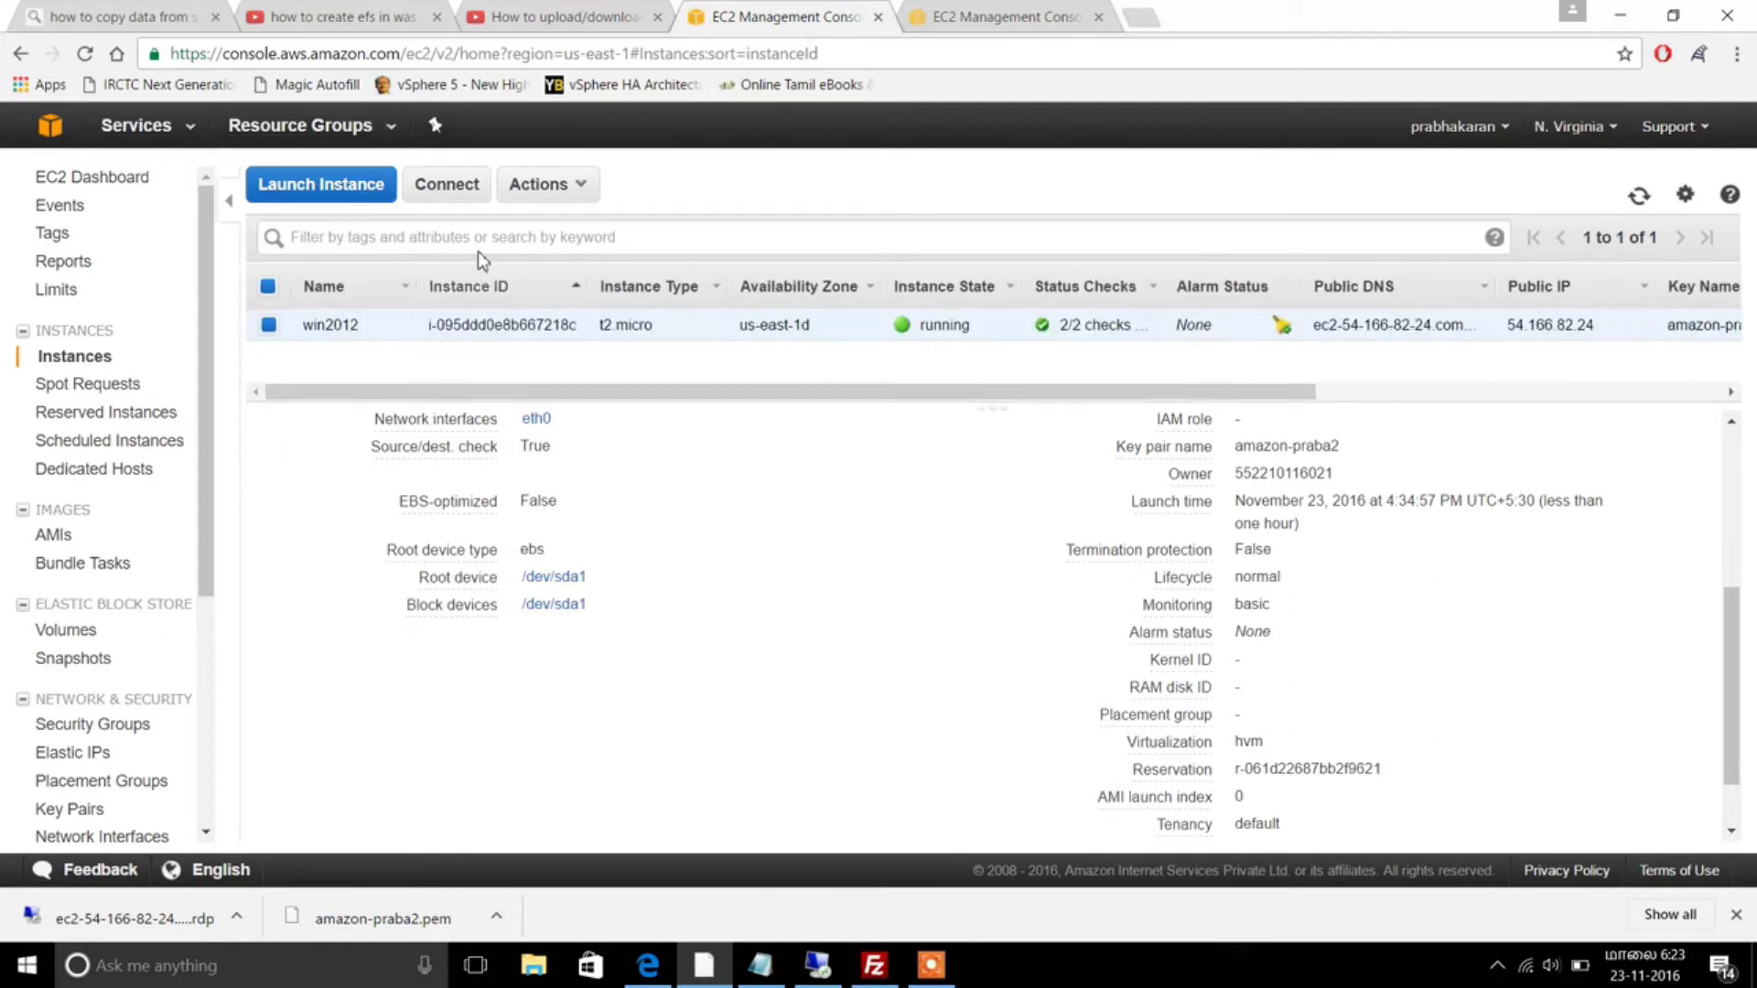
left_click(449, 190)
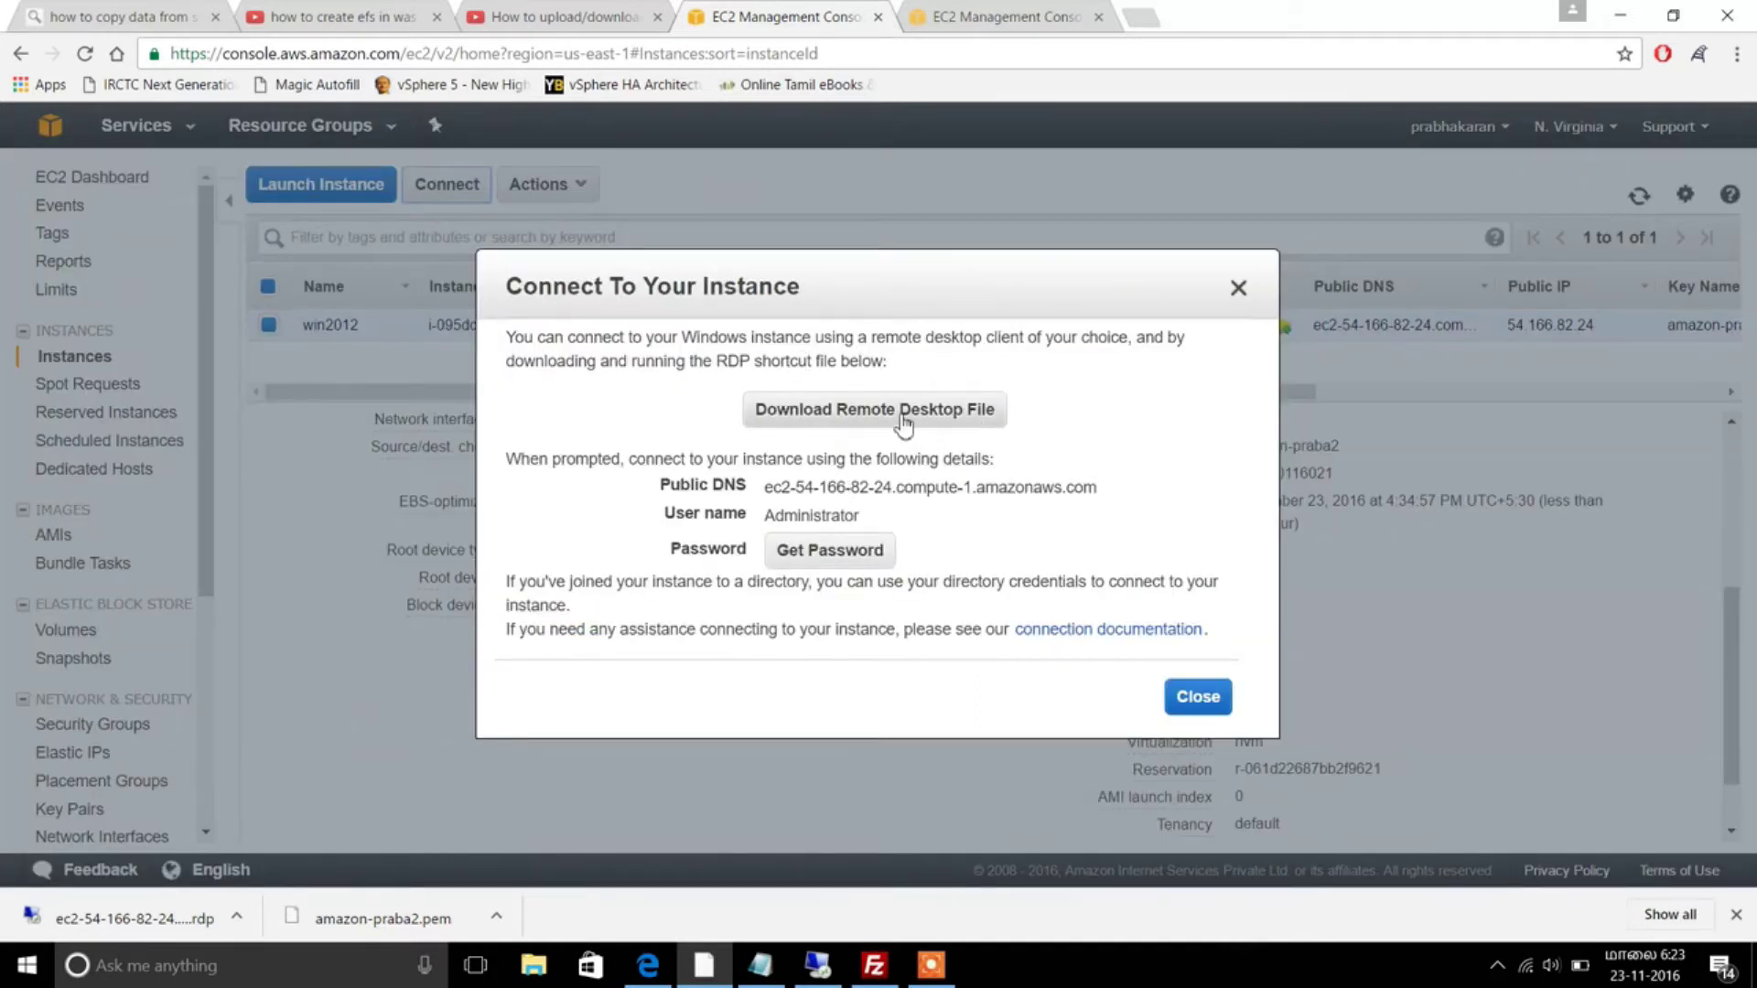
left_click(1238, 289)
left_click(1627, 13)
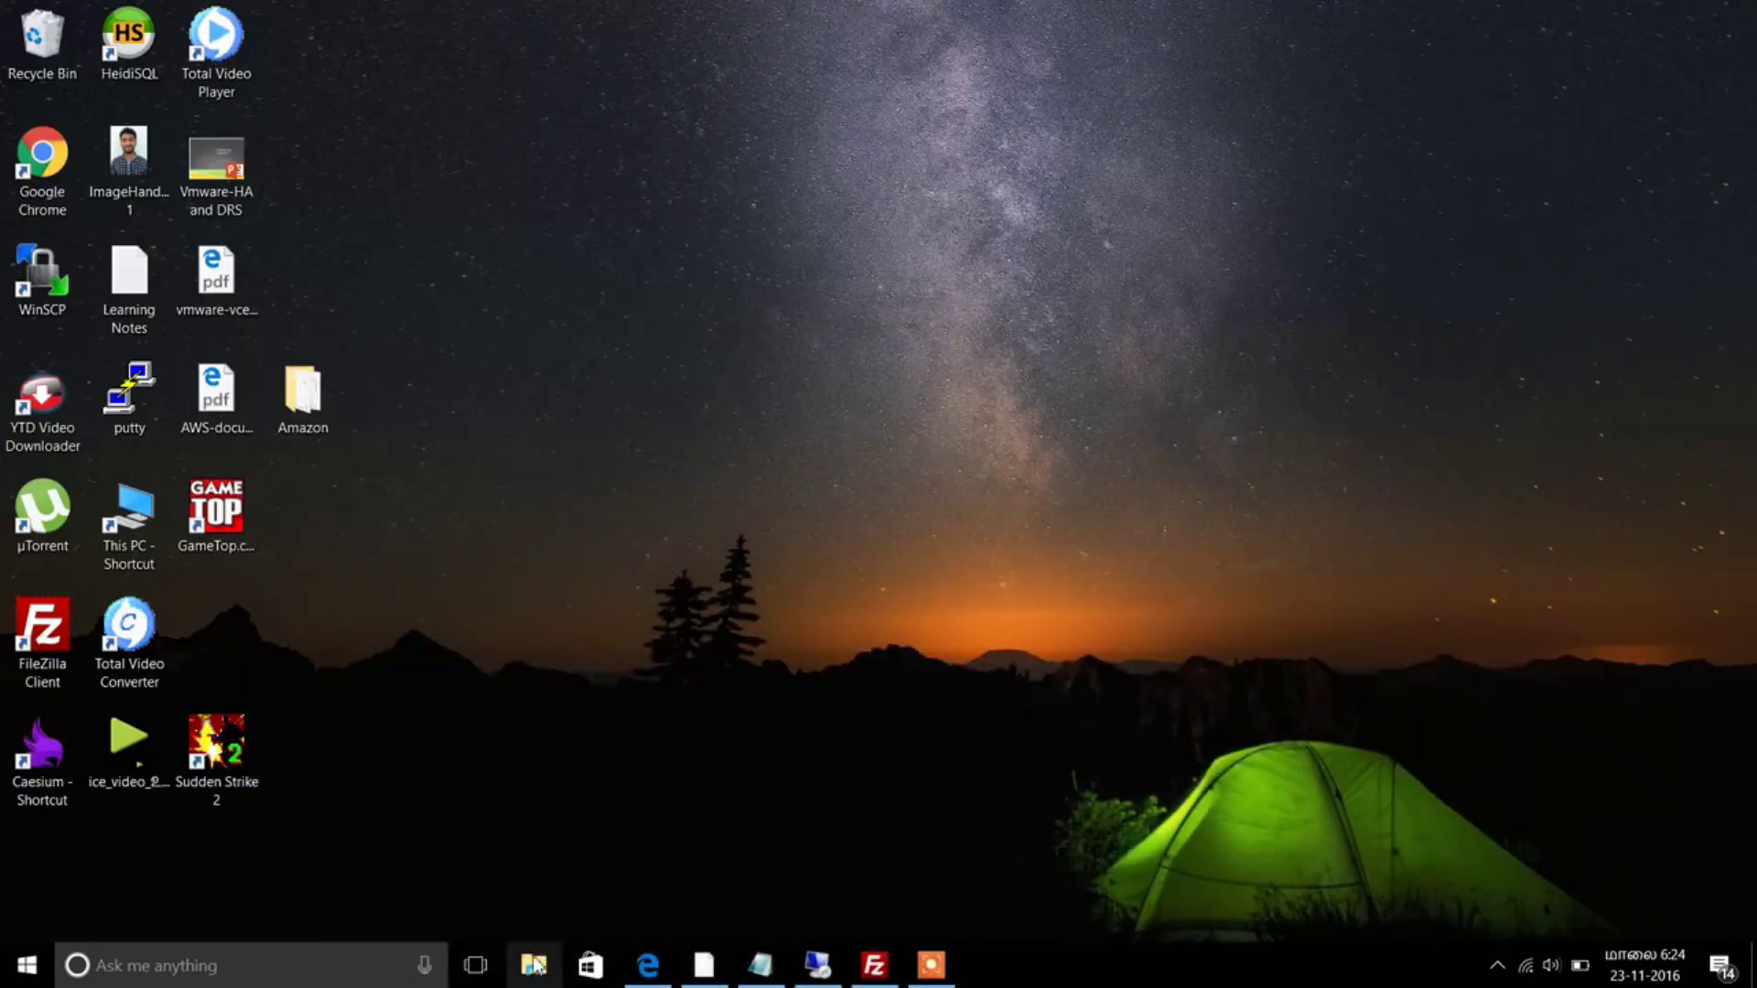
Open Downloads in File Explorer and choose Edit on the EC2 .rdp file.
key("super+e")
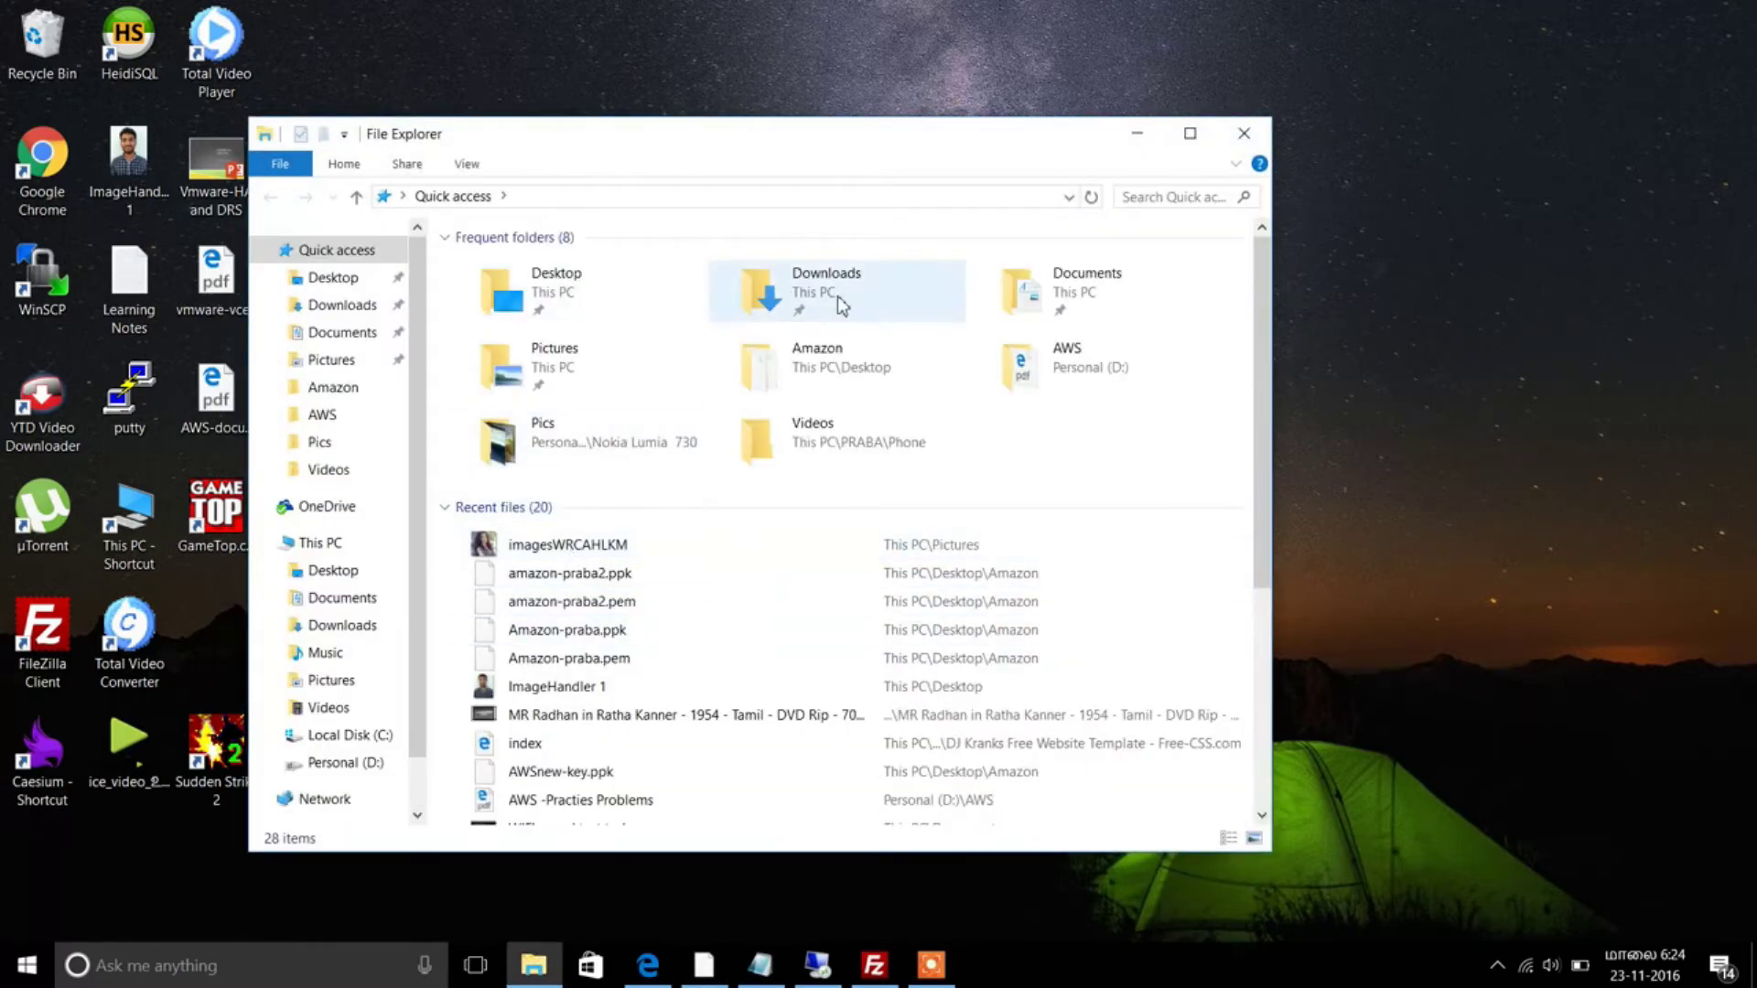
double_click(836, 300)
left_click_drag(943, 155, 1128, 86)
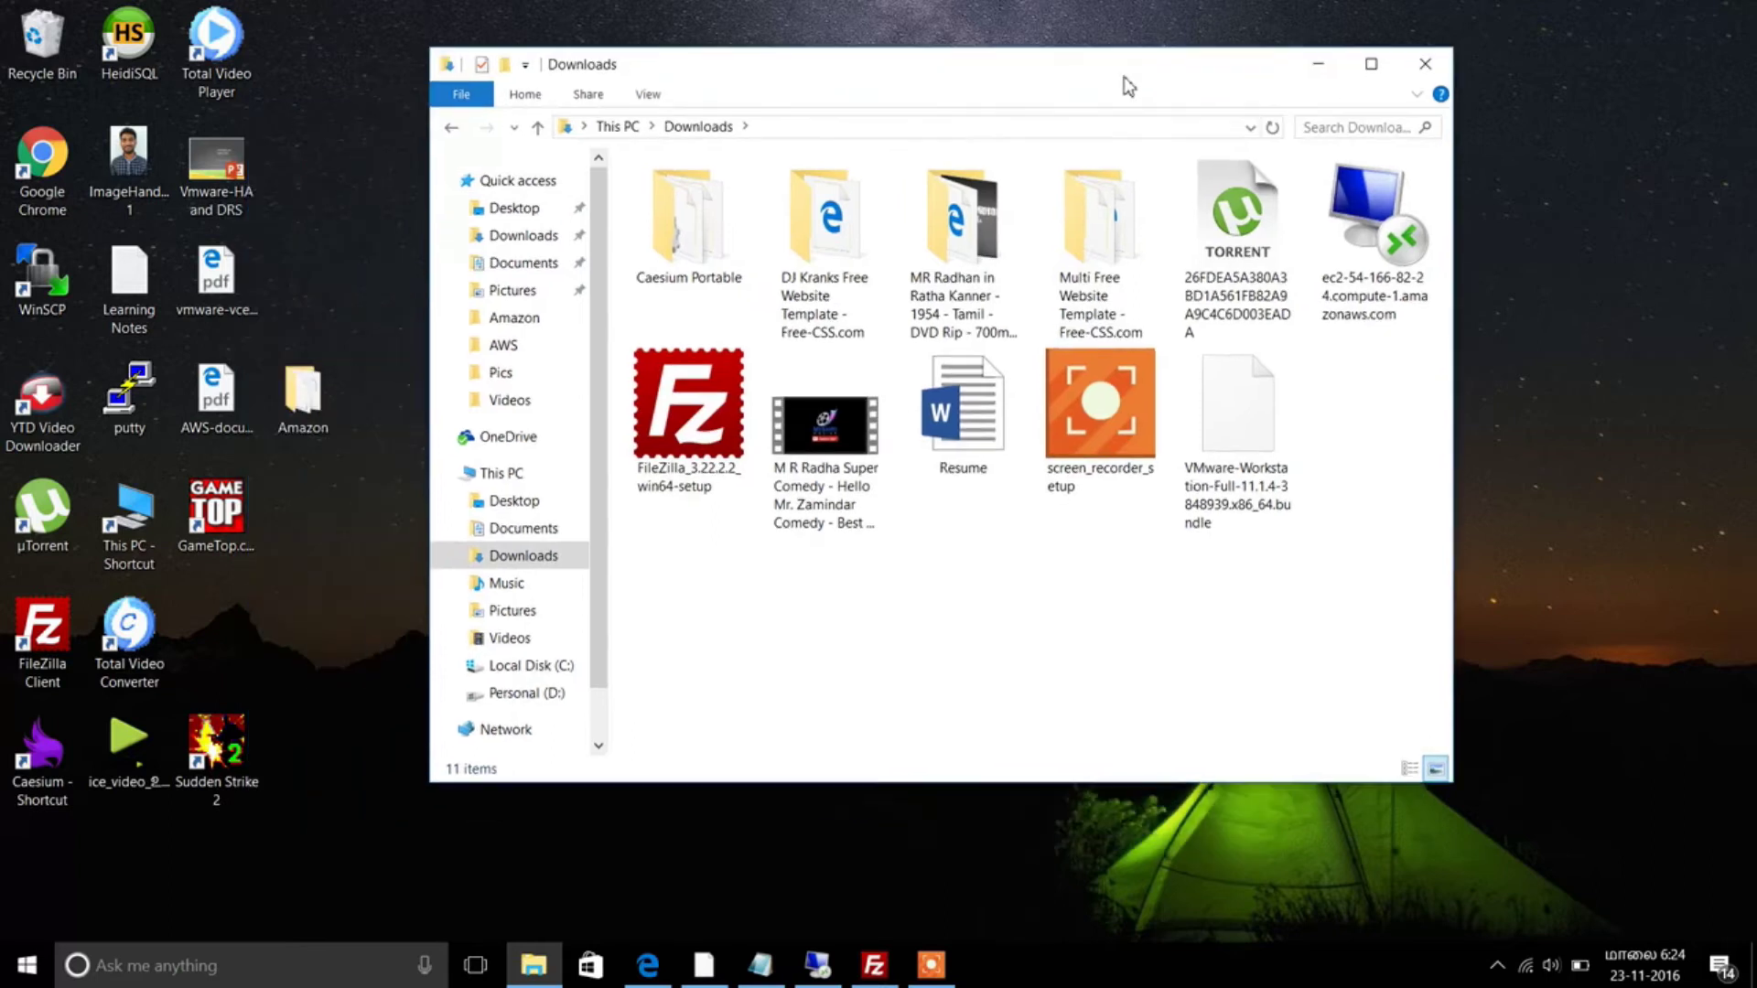
left_click(1371, 263)
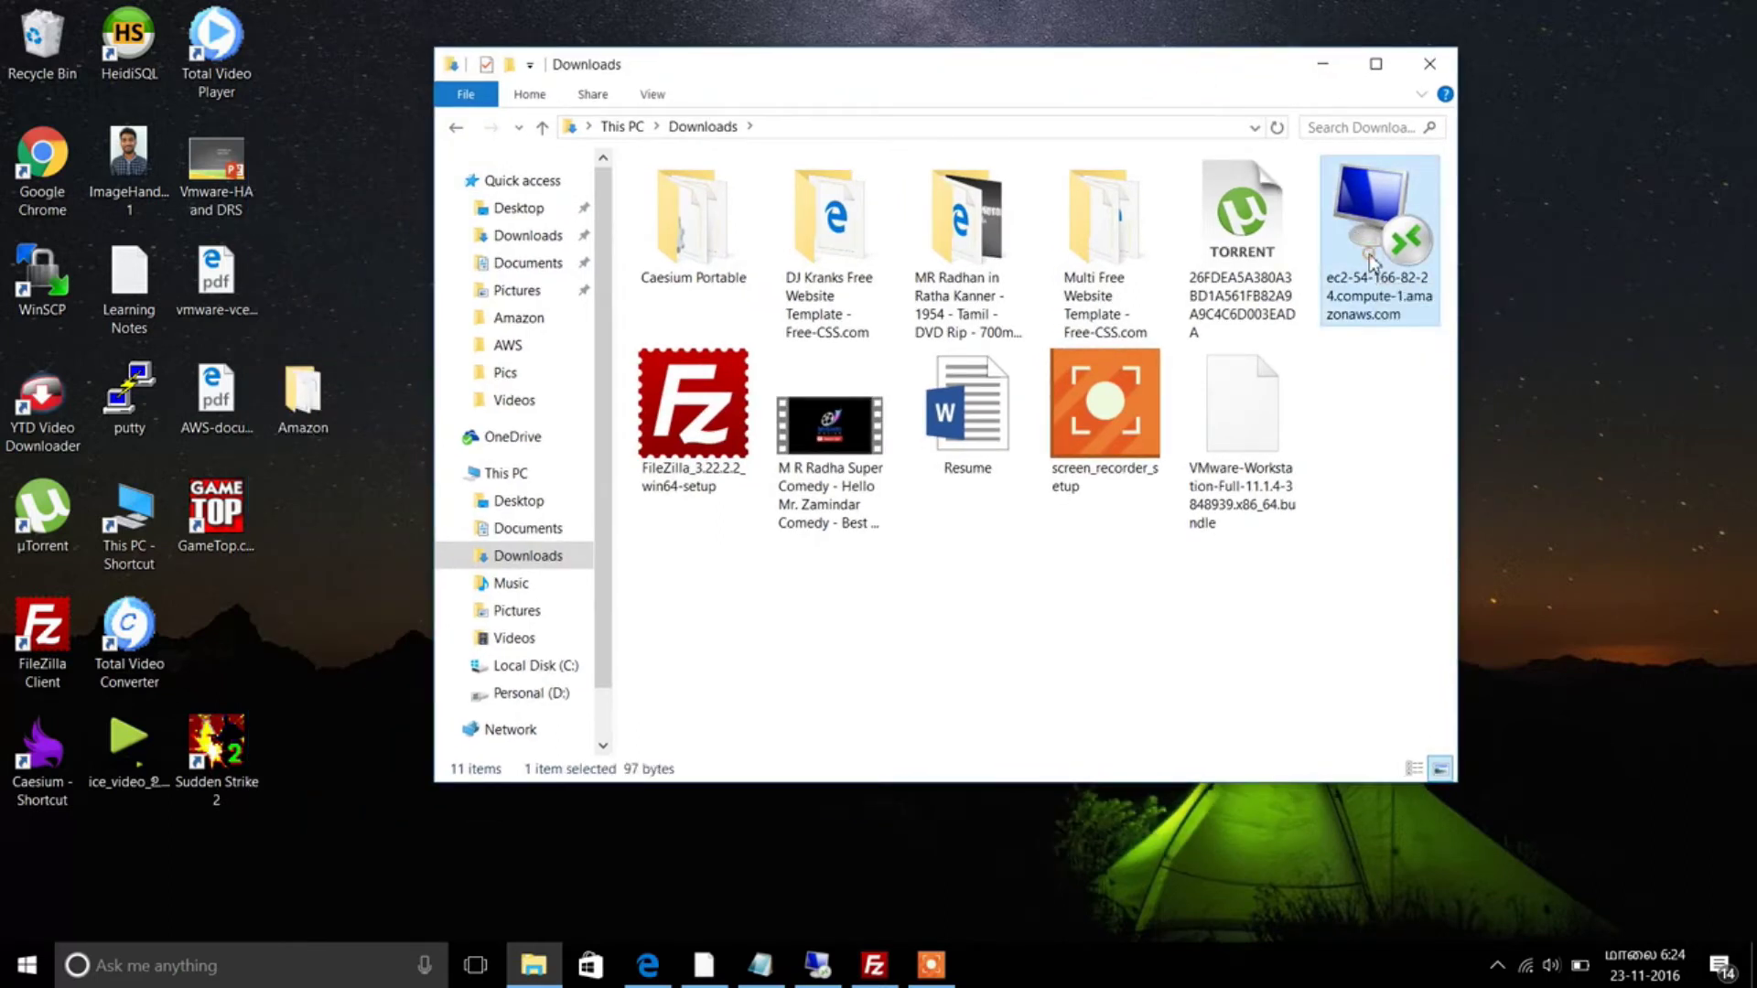
right_click(1372, 263)
left_click(1403, 295)
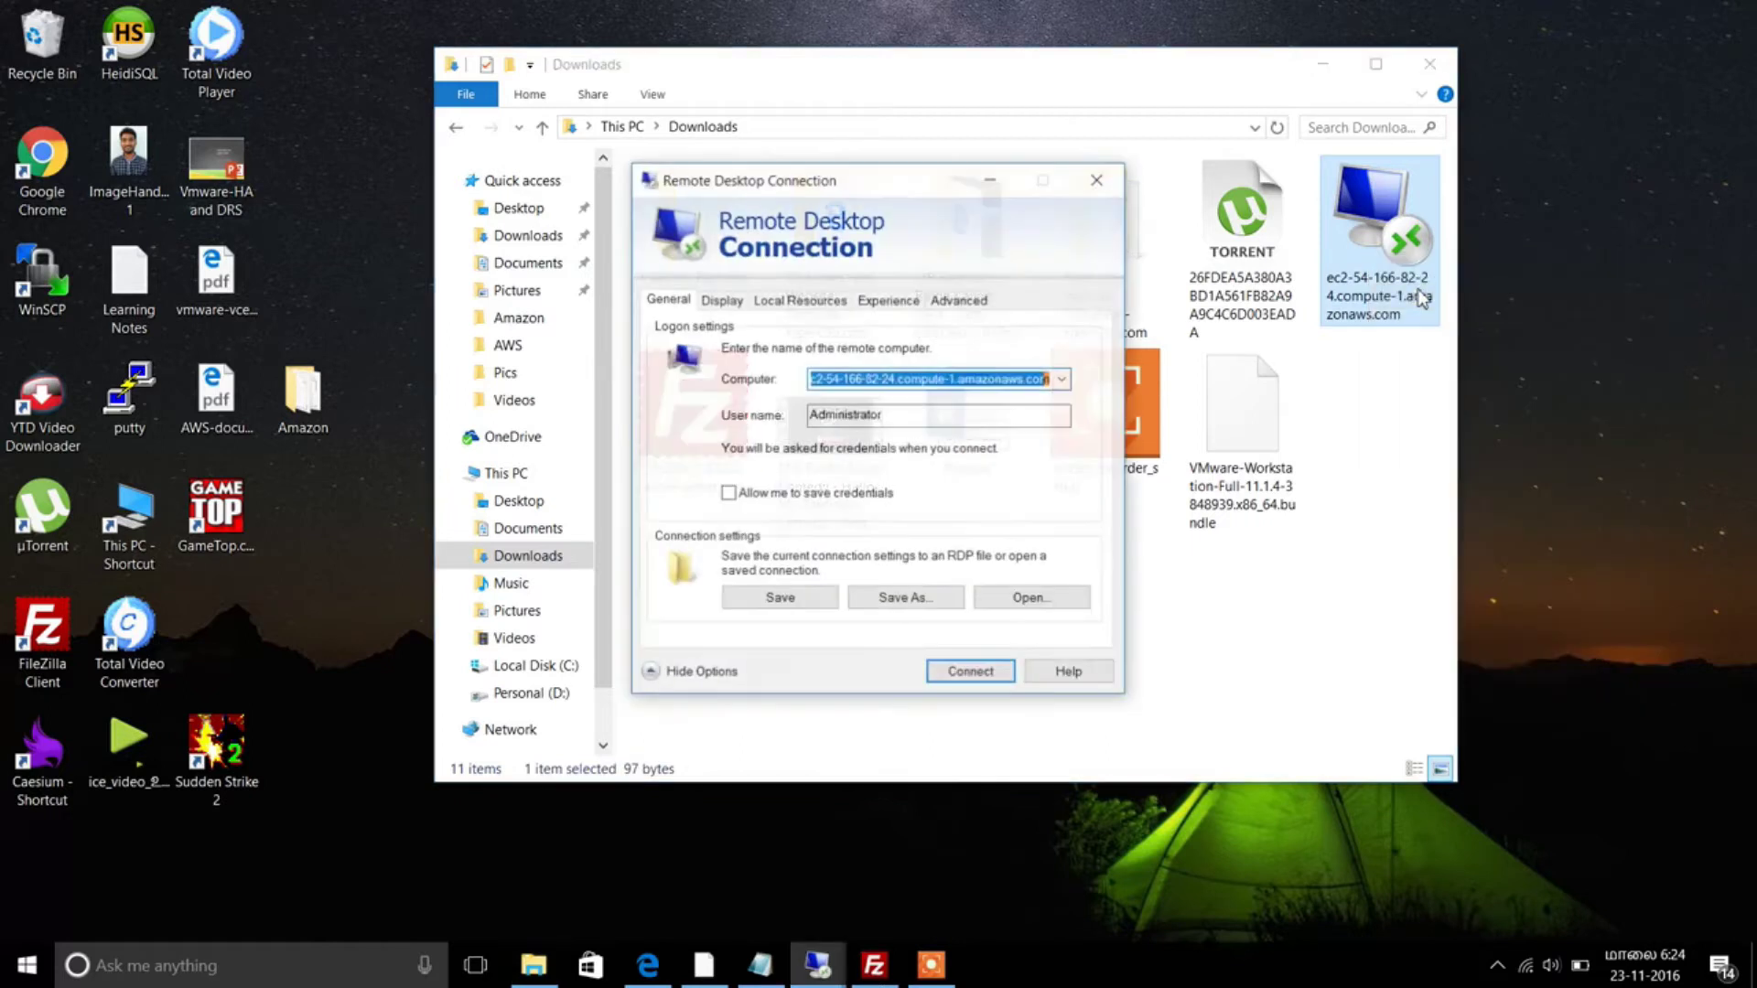
Tick Local Disk (C:) under Local Resources > More > Drives, then bring up the login notes.
left_click(800, 302)
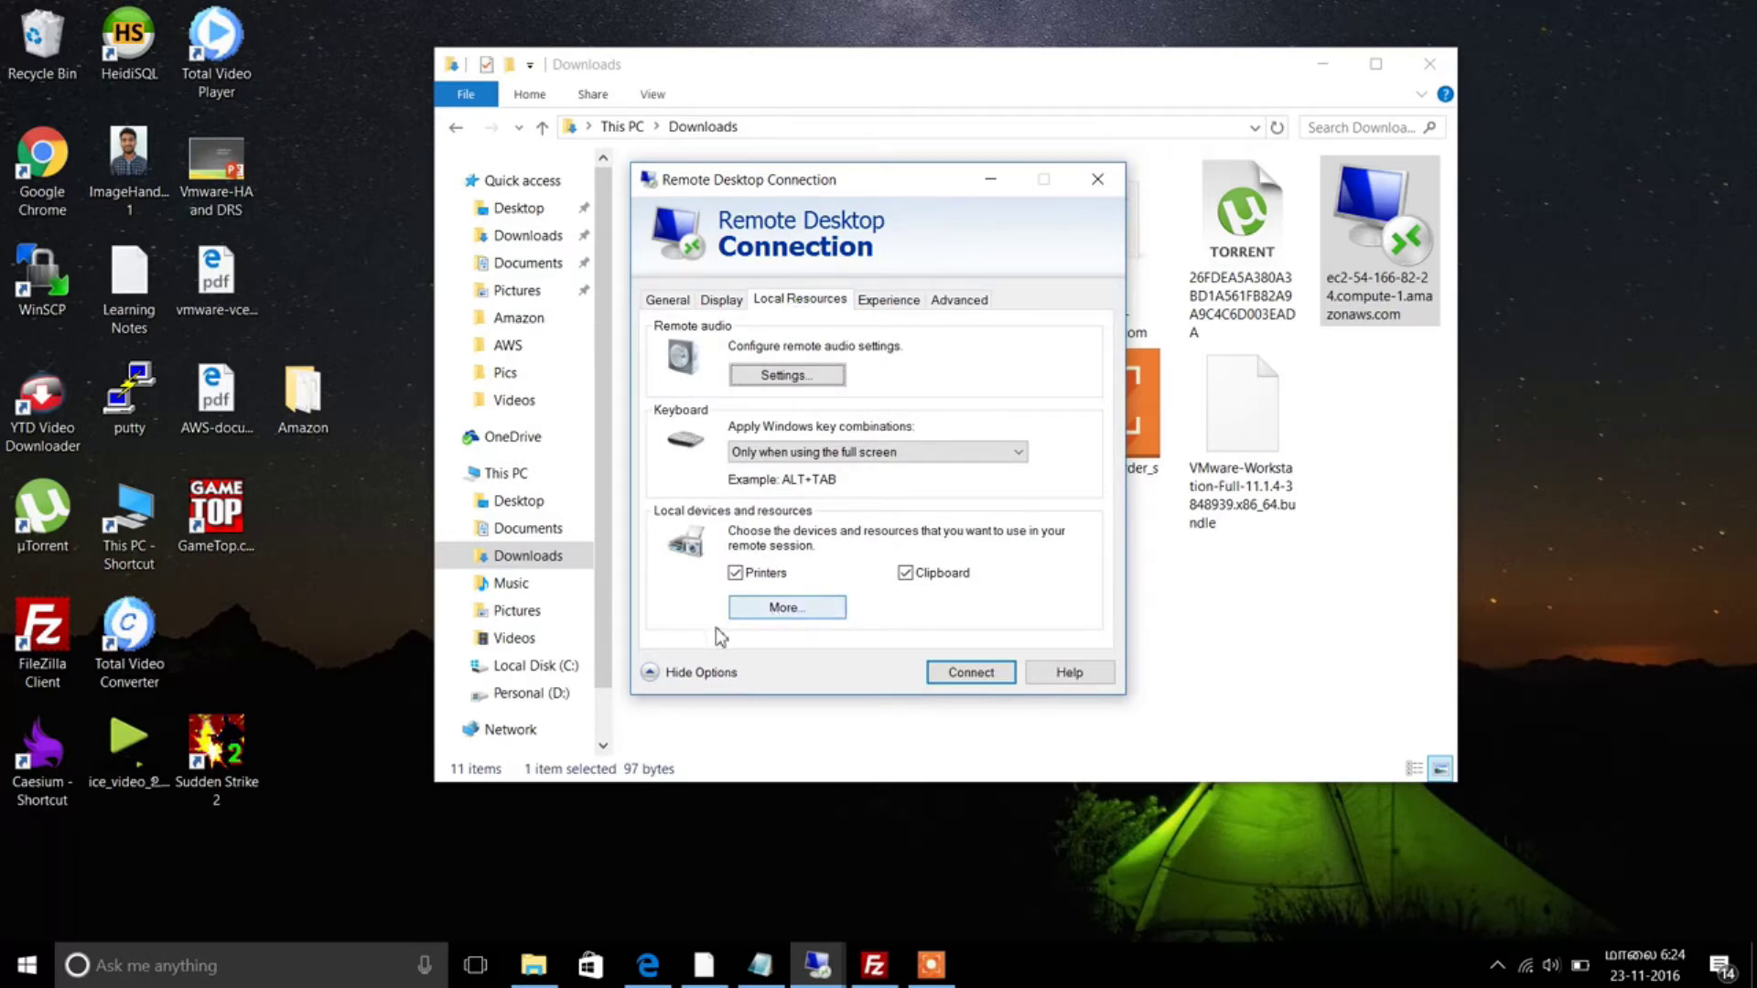
left_click(785, 609)
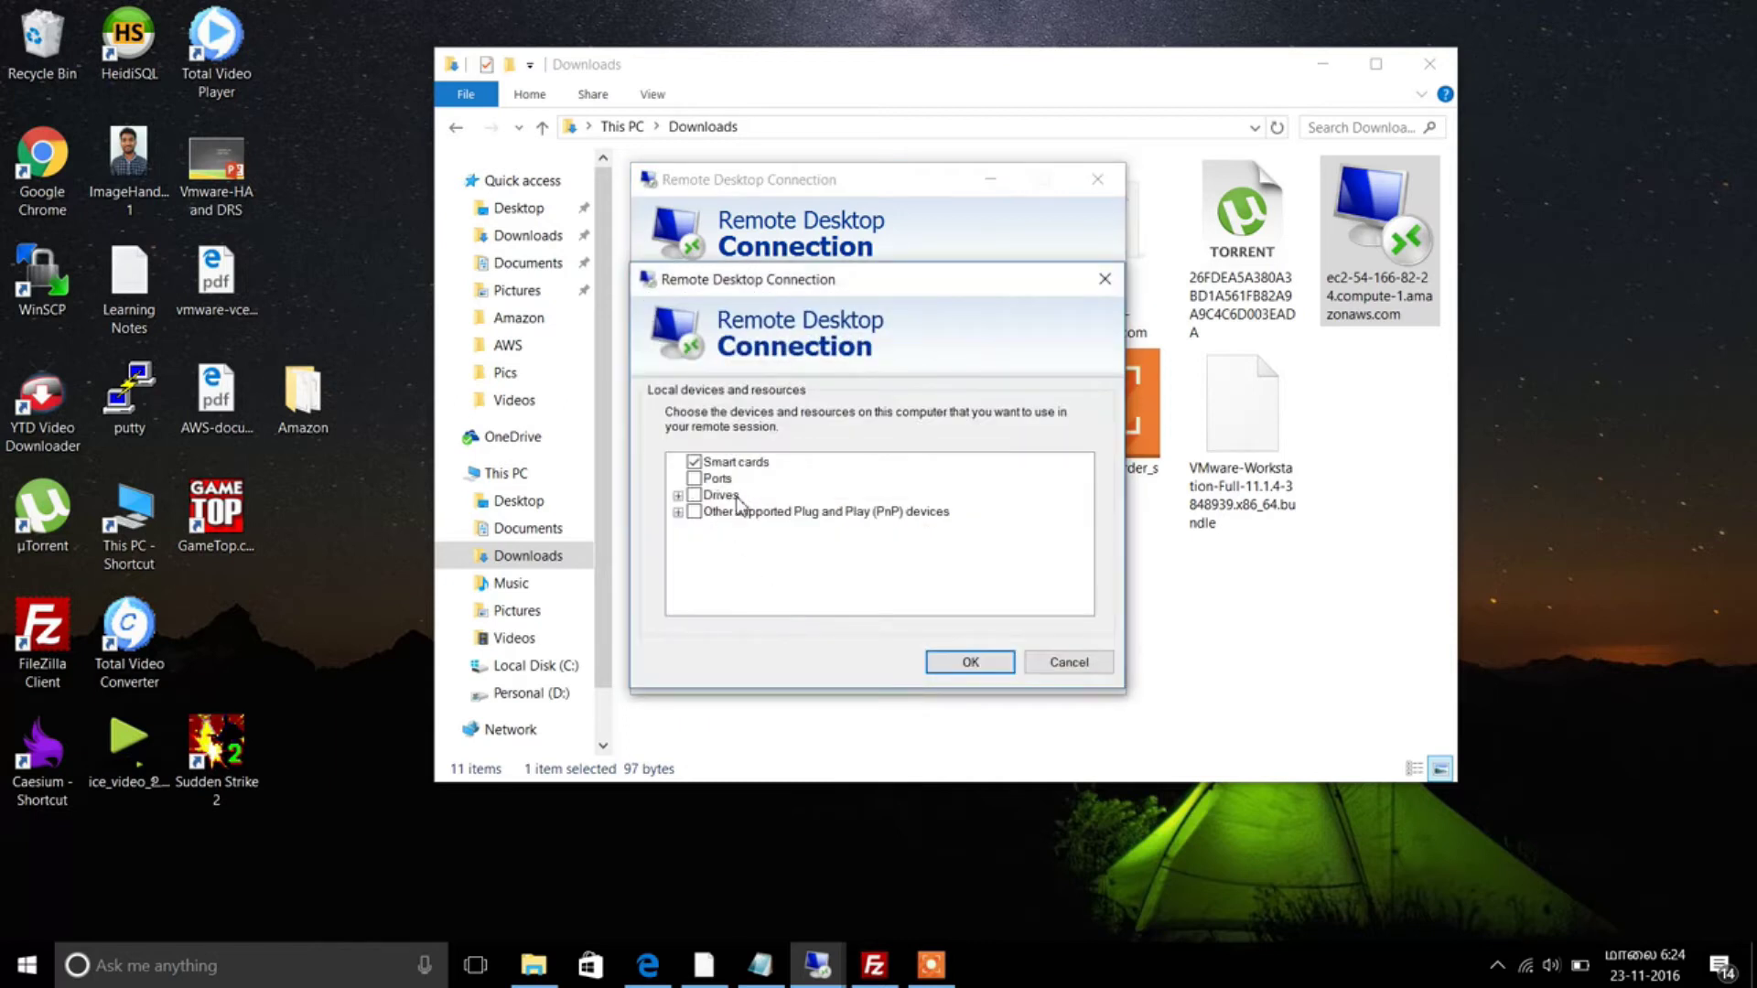
left_click(677, 496)
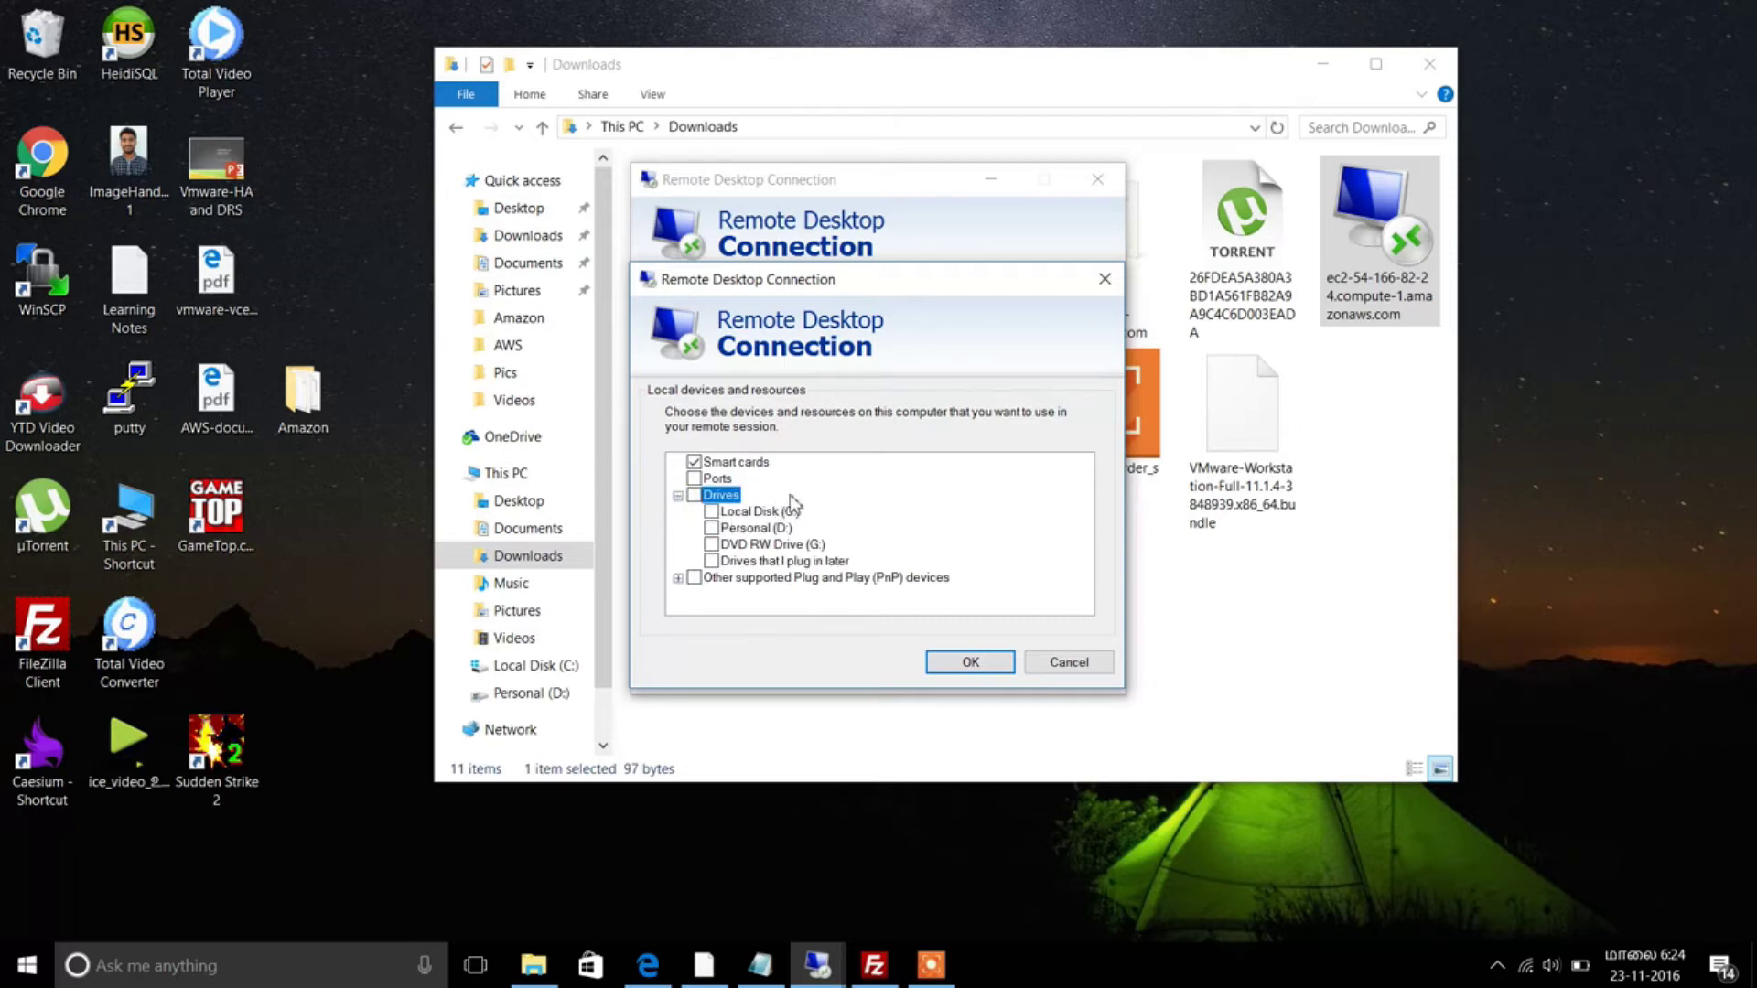
left_click(712, 512)
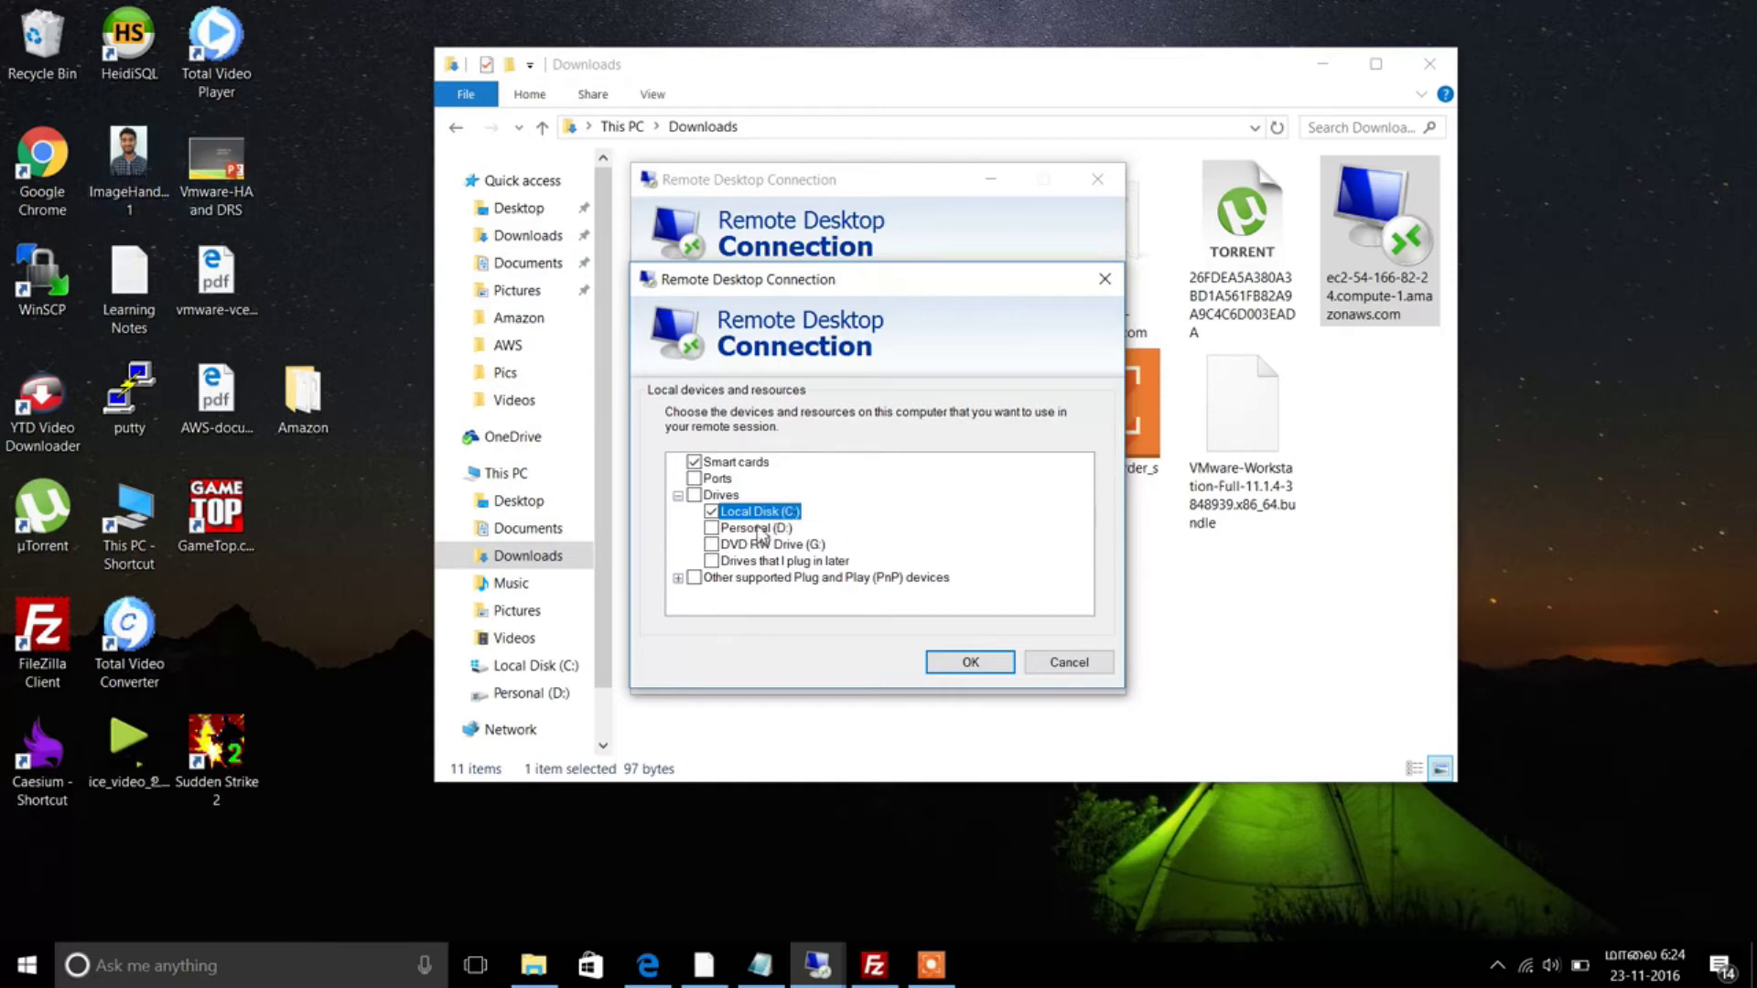
left_click(968, 666)
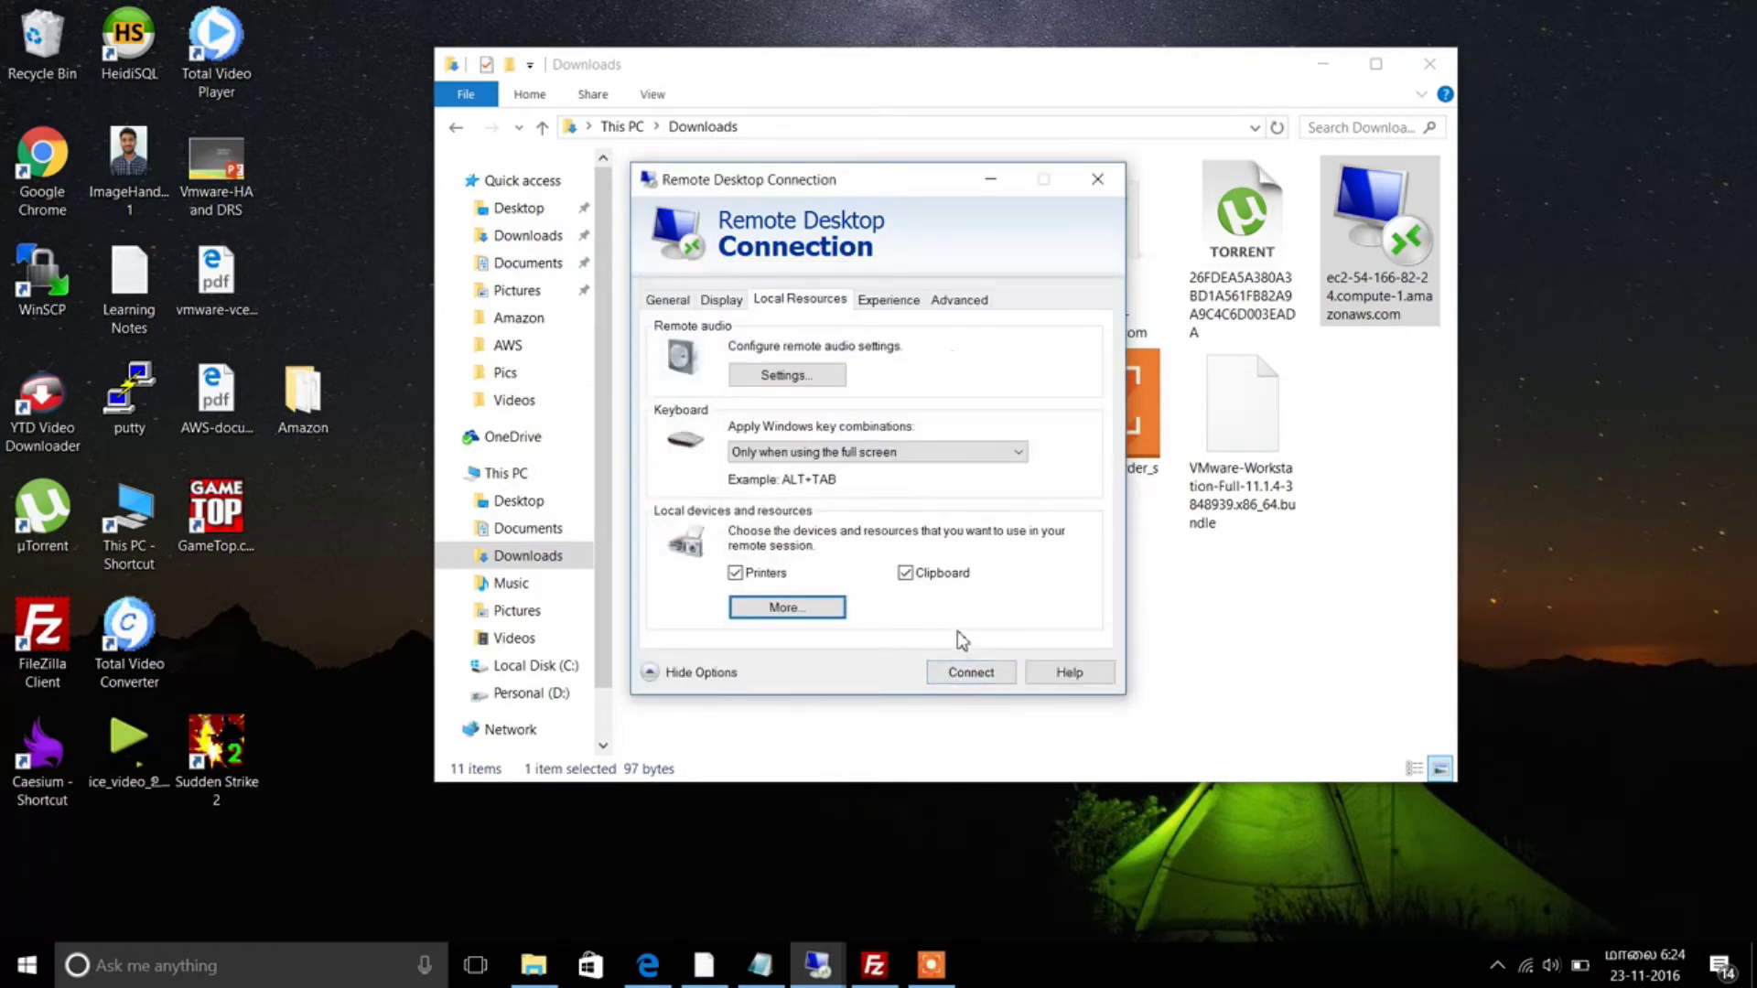
left_click_drag(931, 188, 1439, 490)
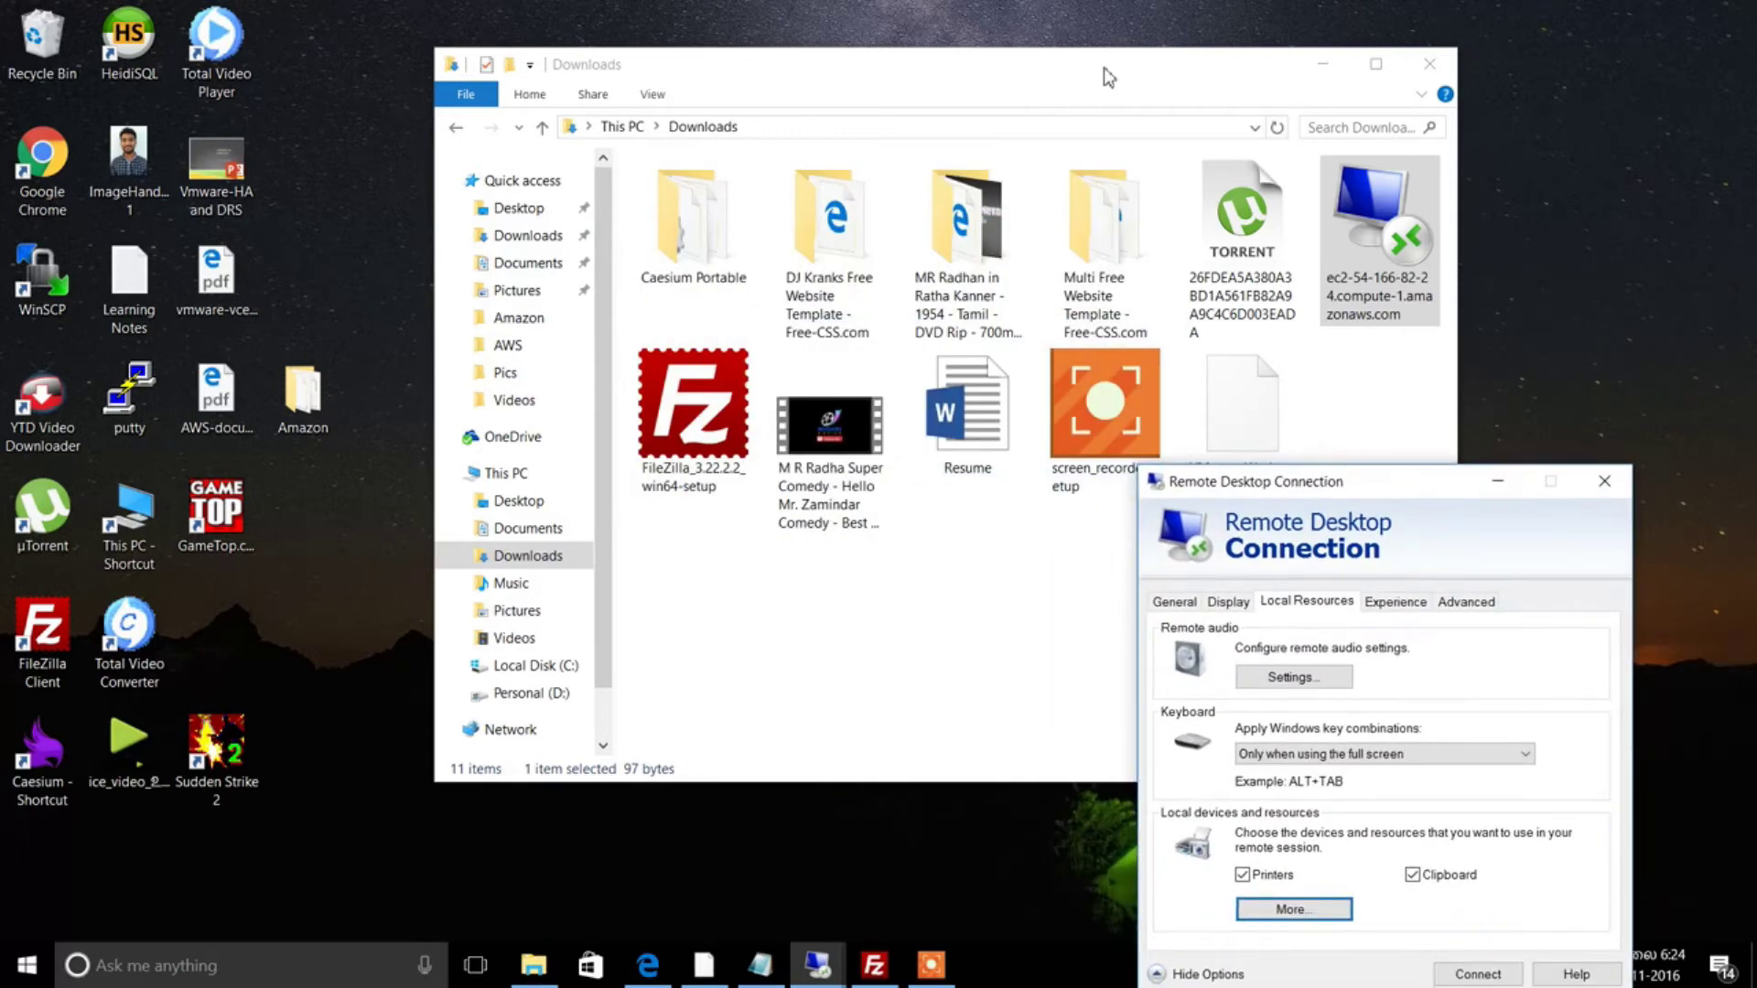
left_click(760, 964)
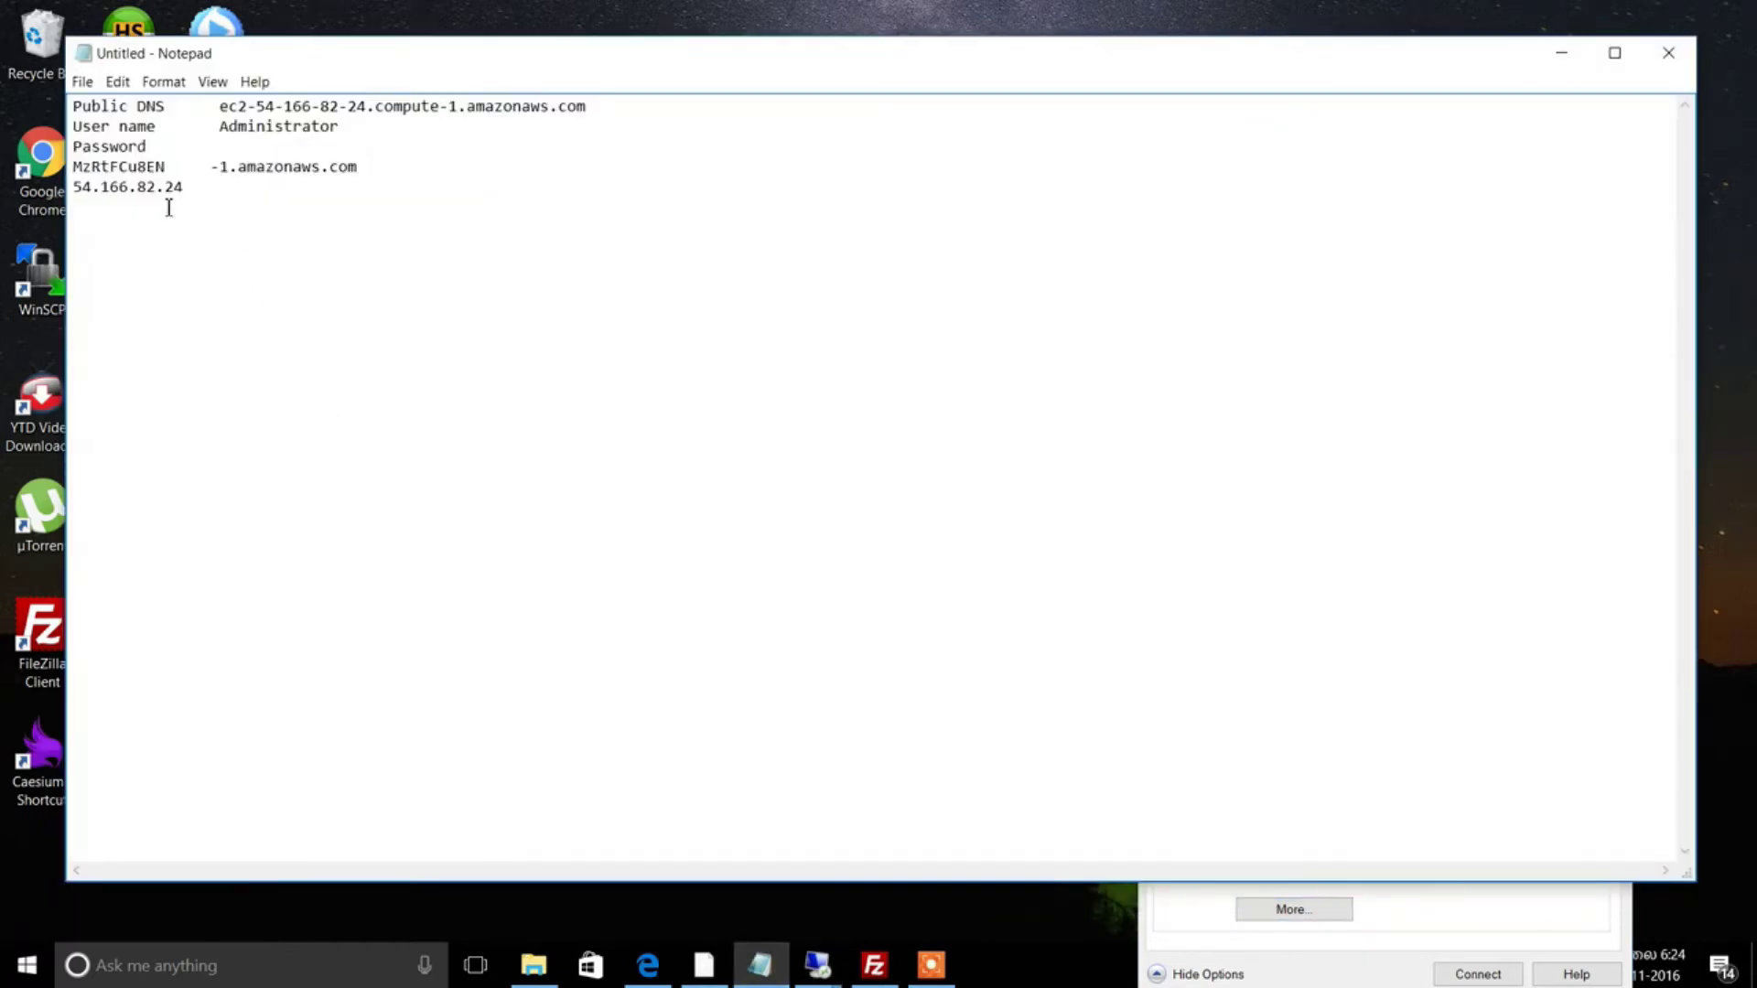
left_click_drag(220, 126, 350, 136)
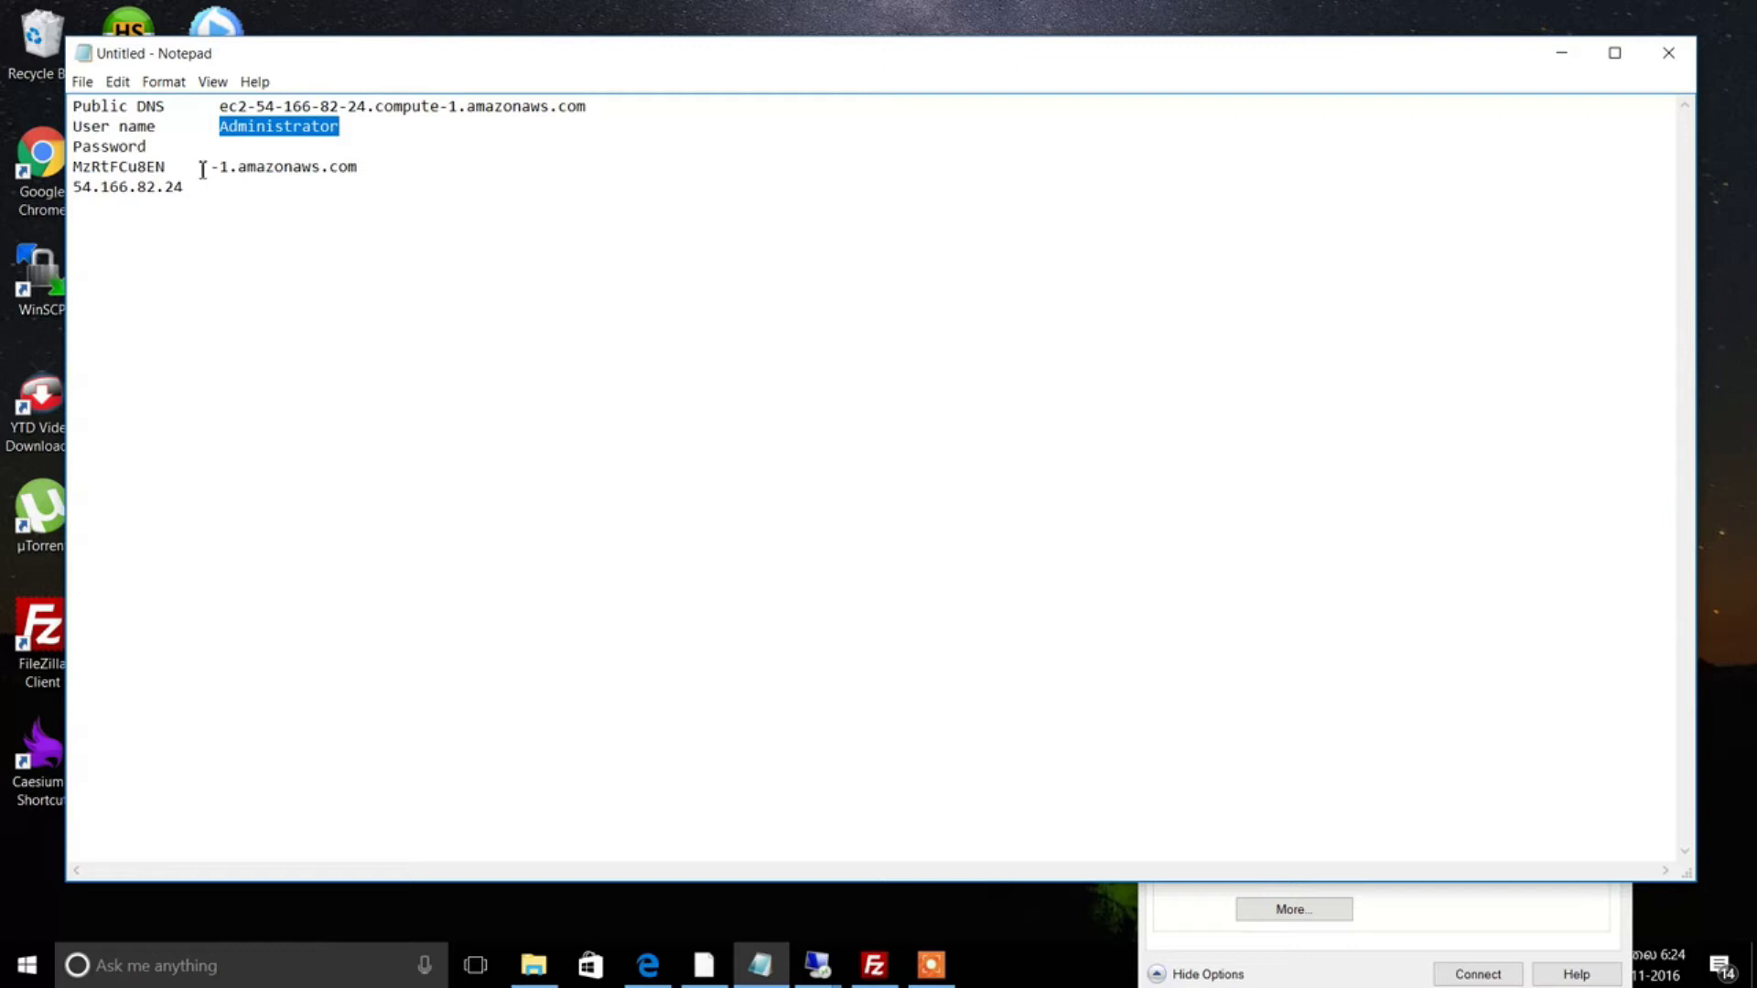
left_click_drag(175, 171, 85, 163)
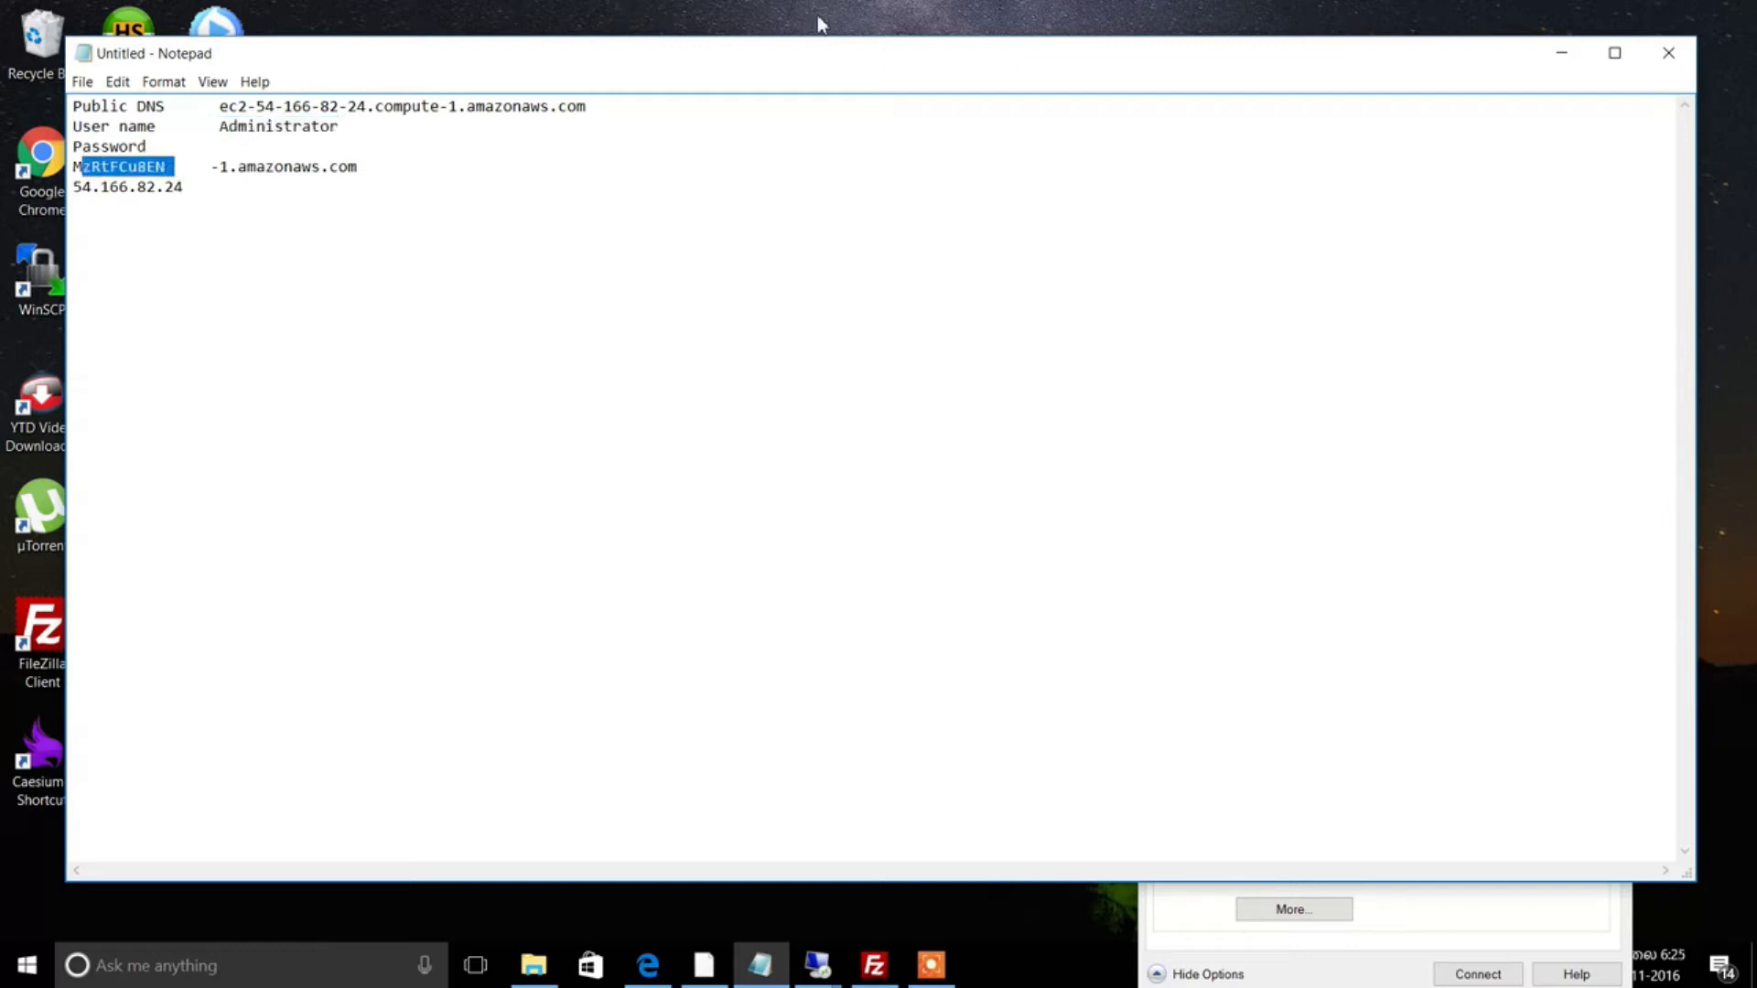
left_click(1560, 53)
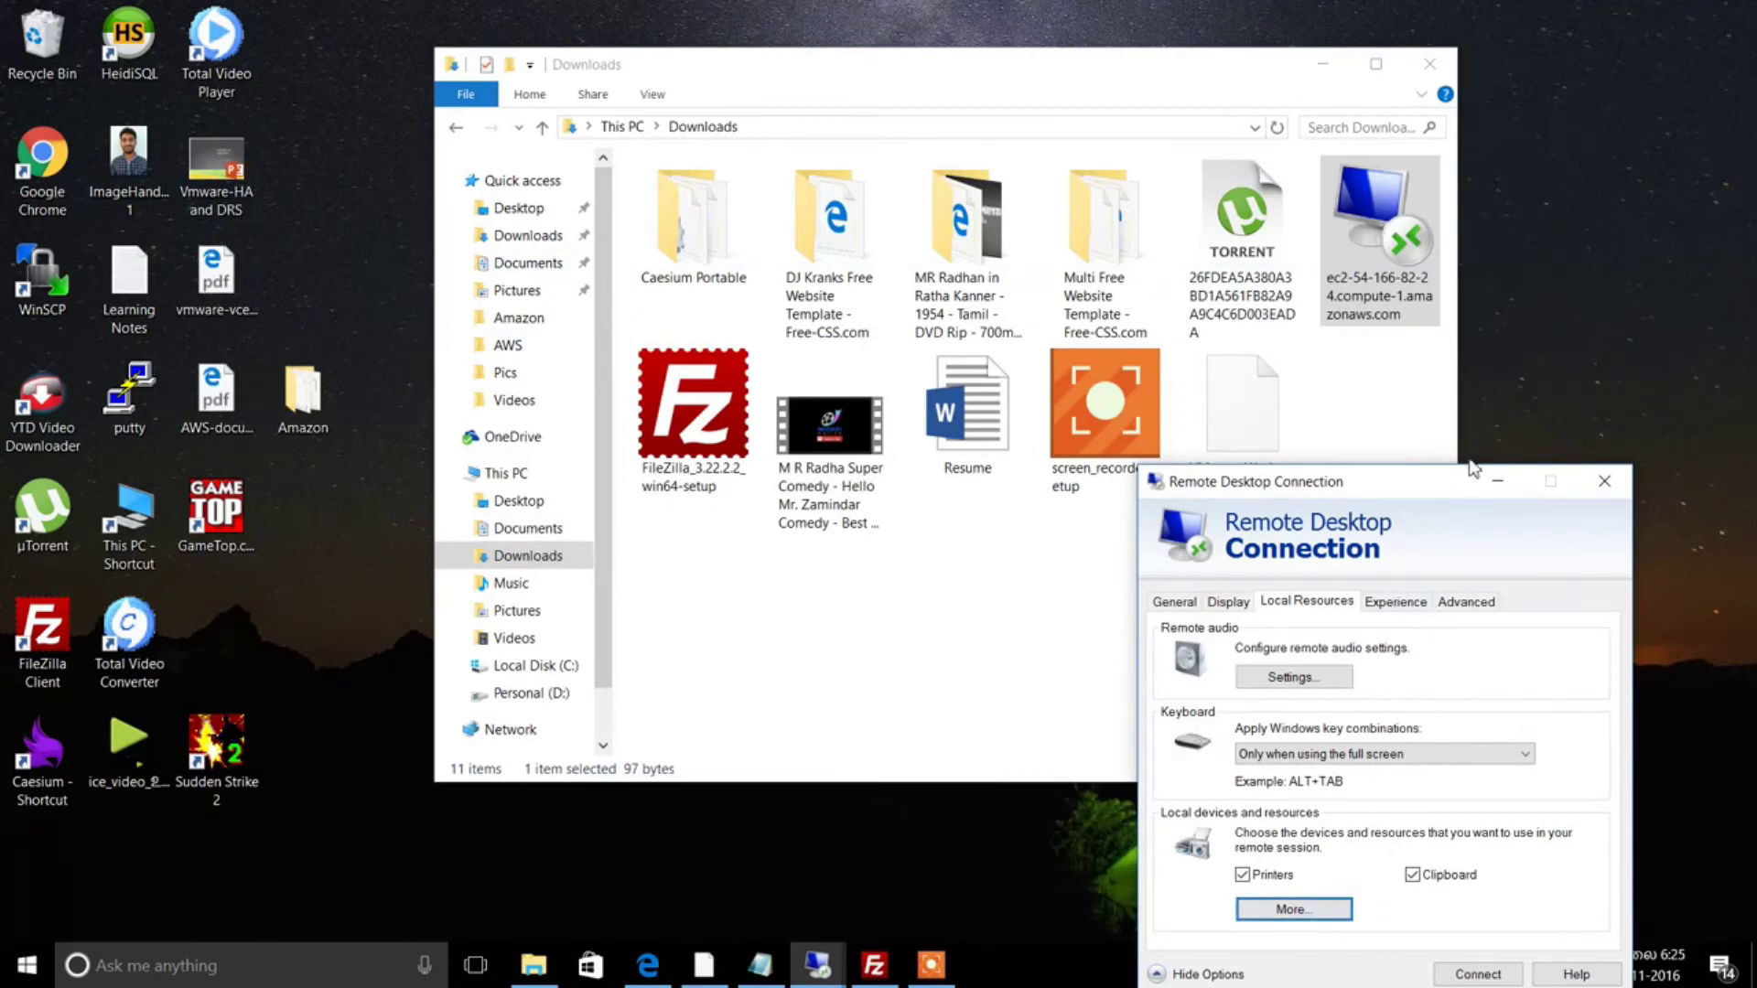
Connect to the EC2 server past the unverified publisher warning and bring up the remote session.
left_click_drag(1424, 499, 1050, 196)
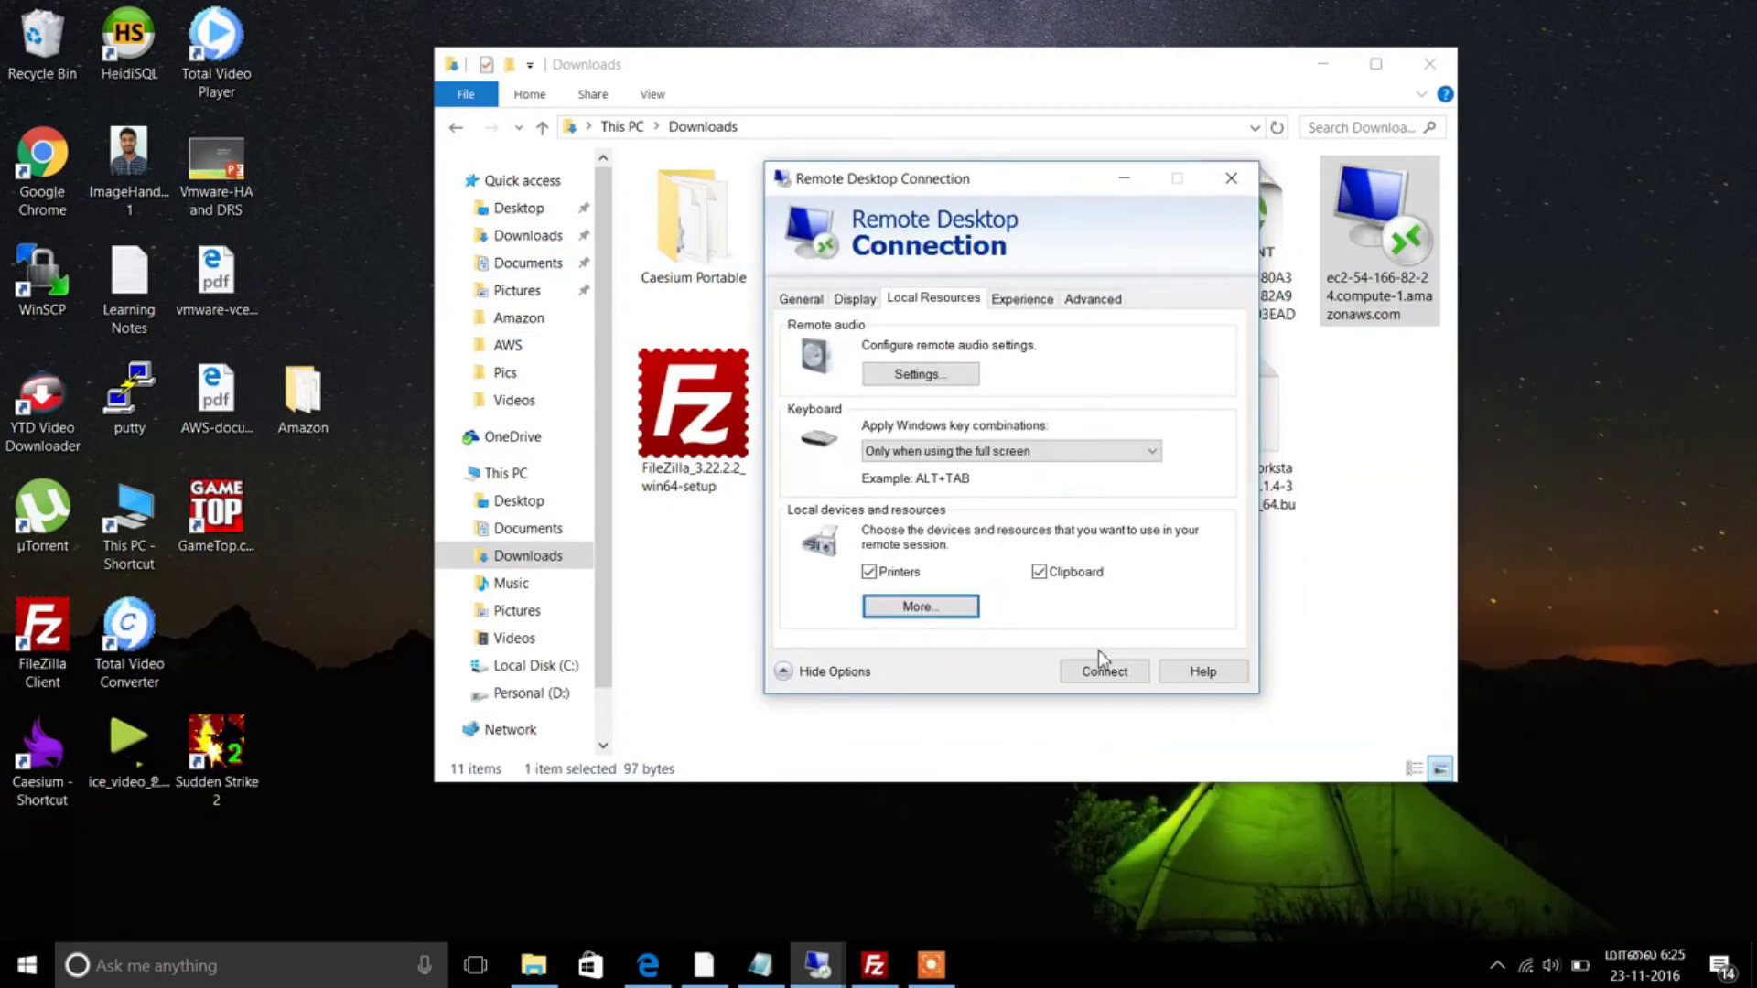
left_click(1103, 673)
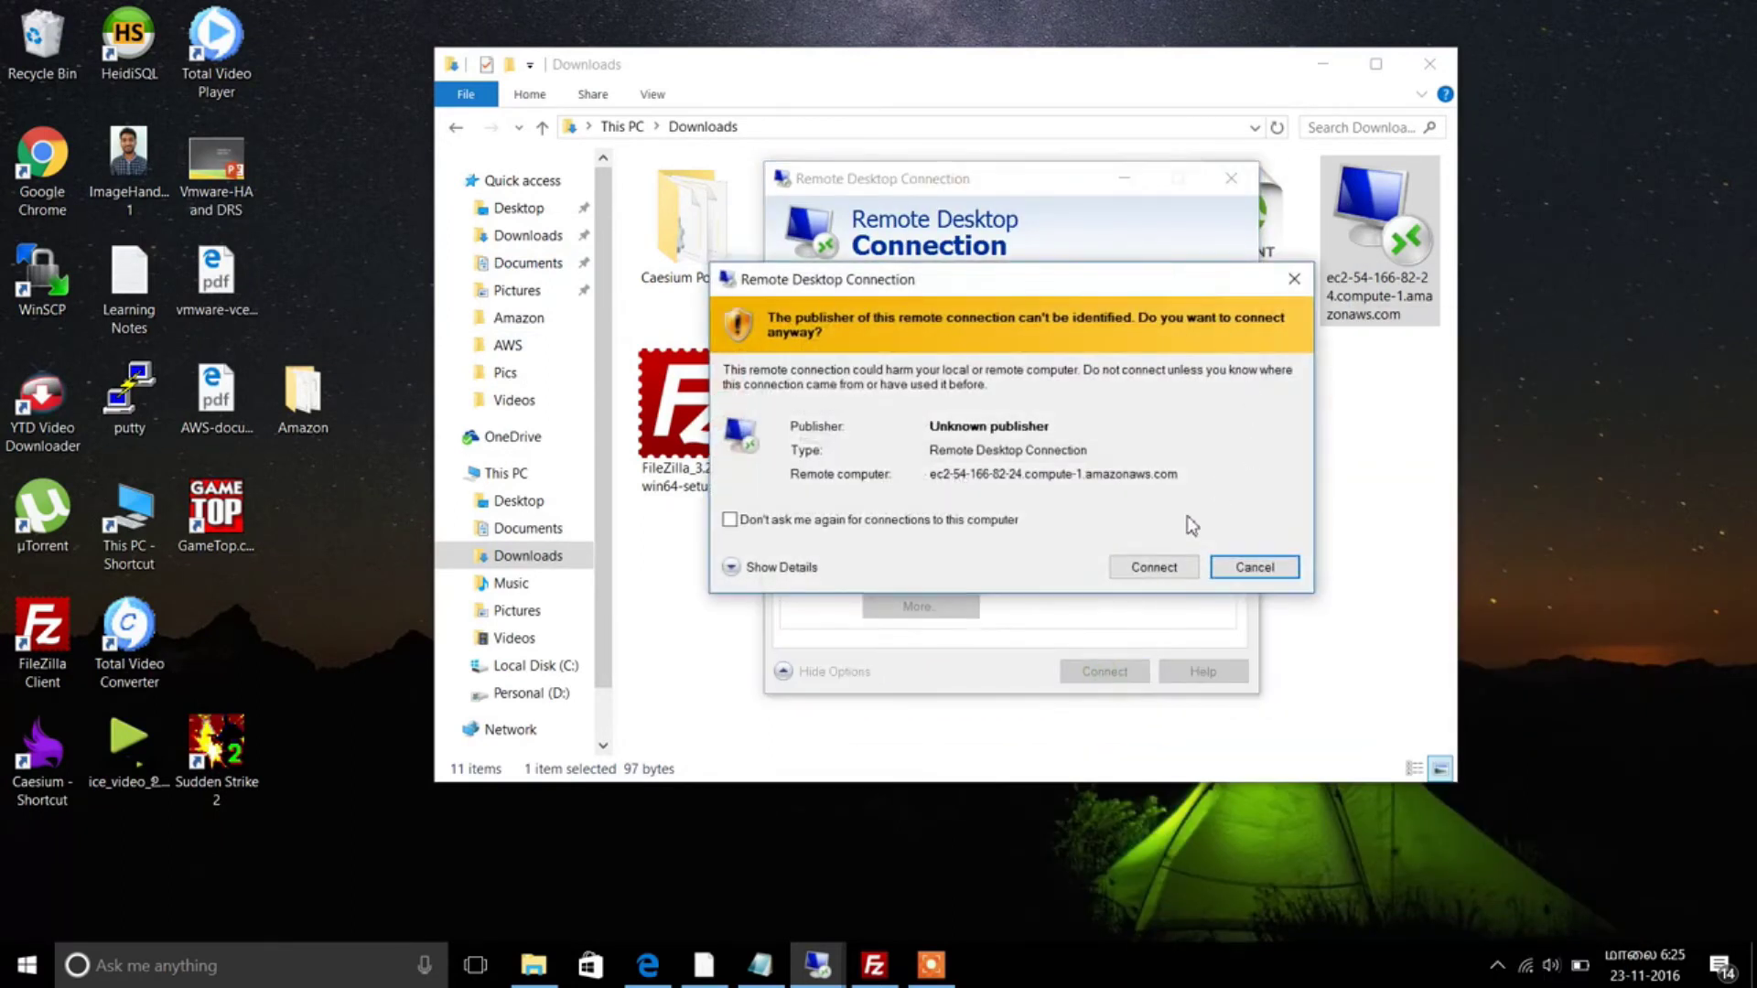
left_click(1155, 568)
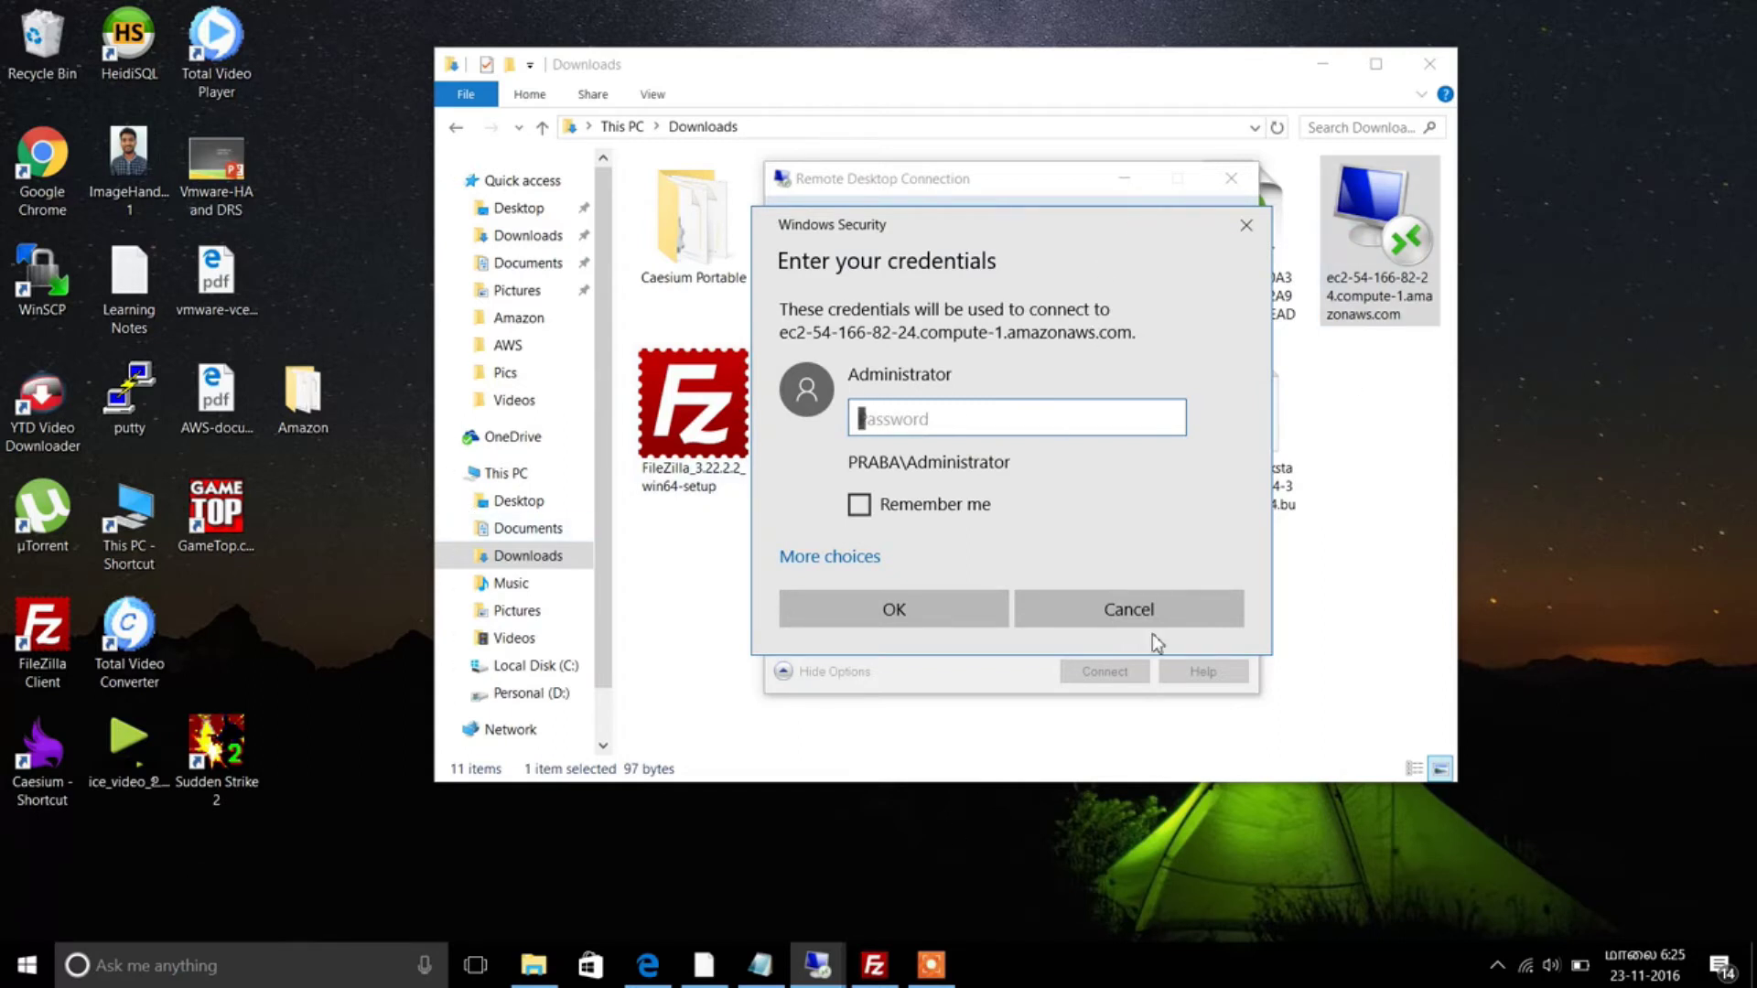
left_click(826, 942)
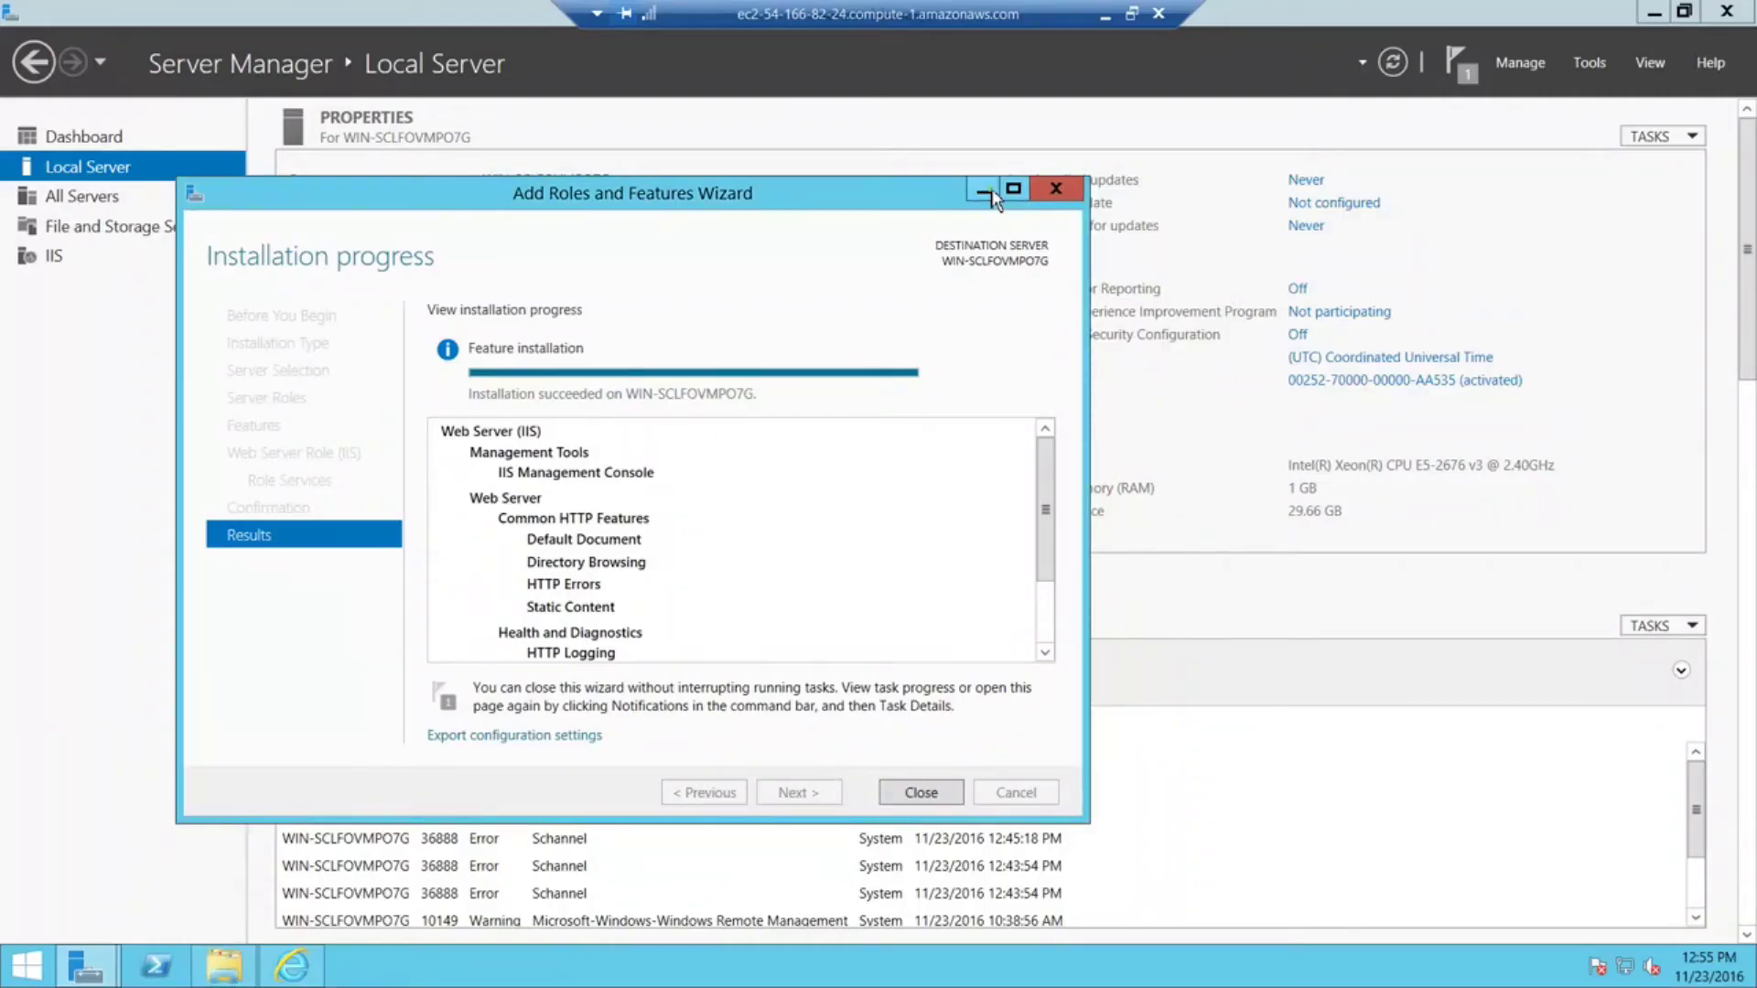
Close the finished Add Roles and Features Wizard and minimize Server Manager.
left_click(992, 196)
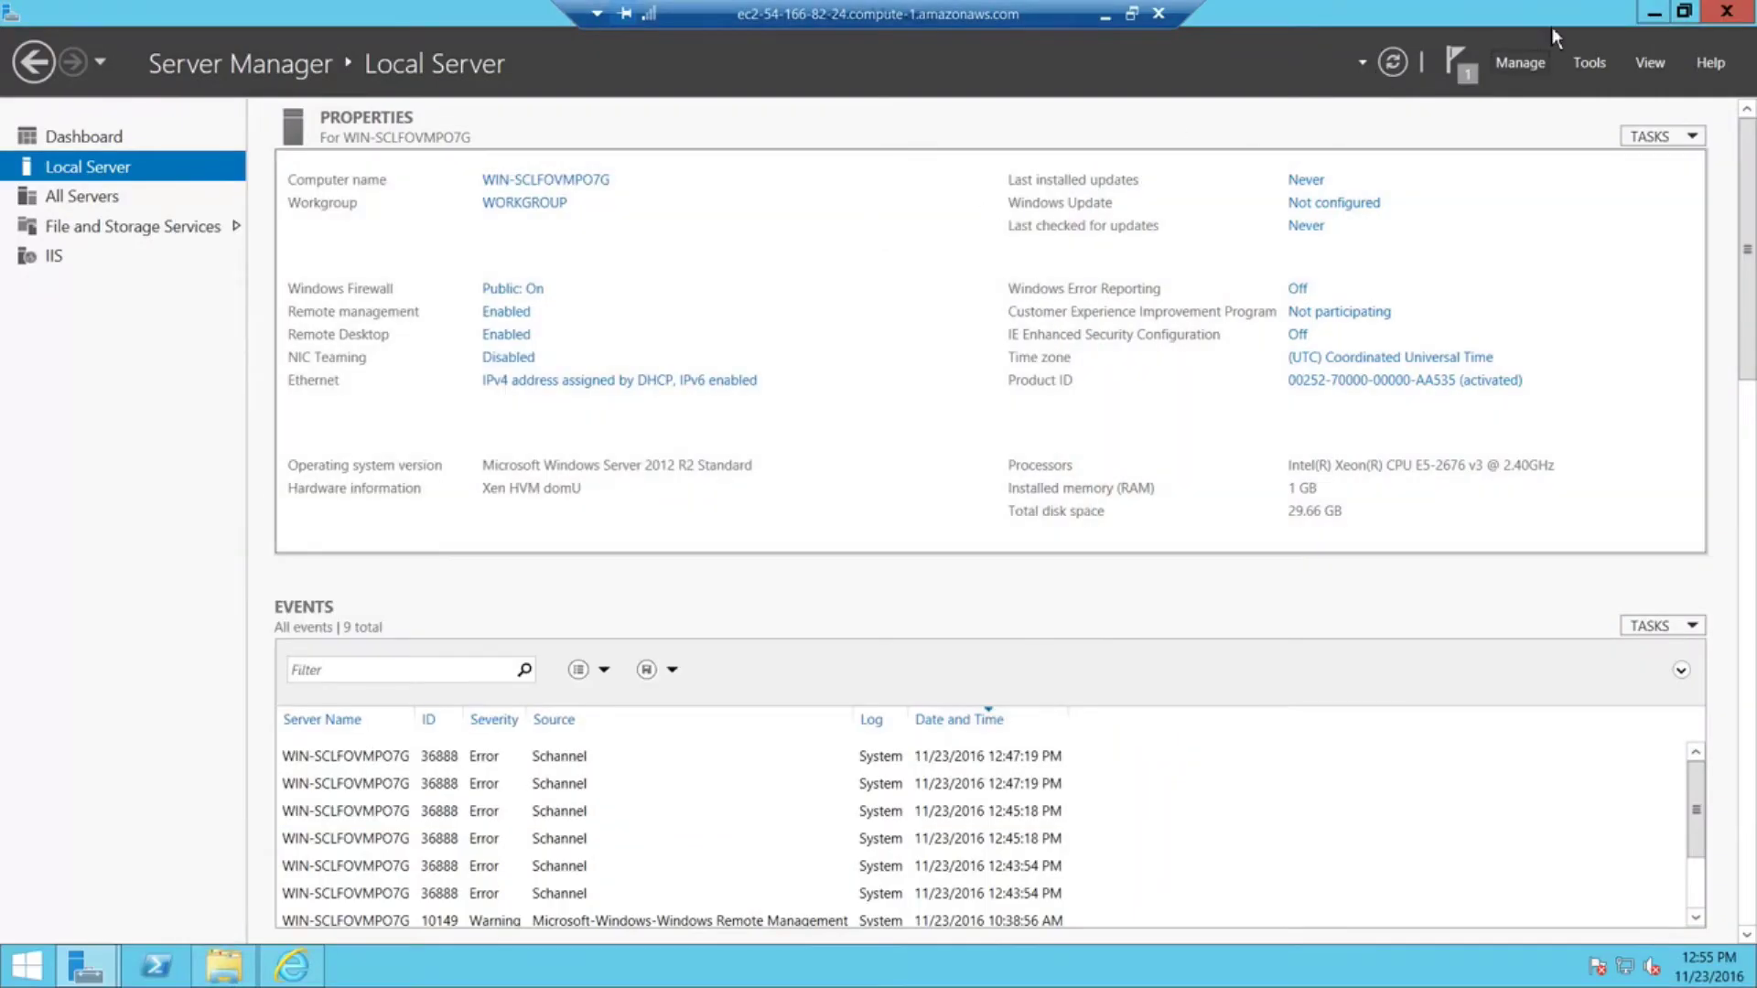
left_click(1653, 18)
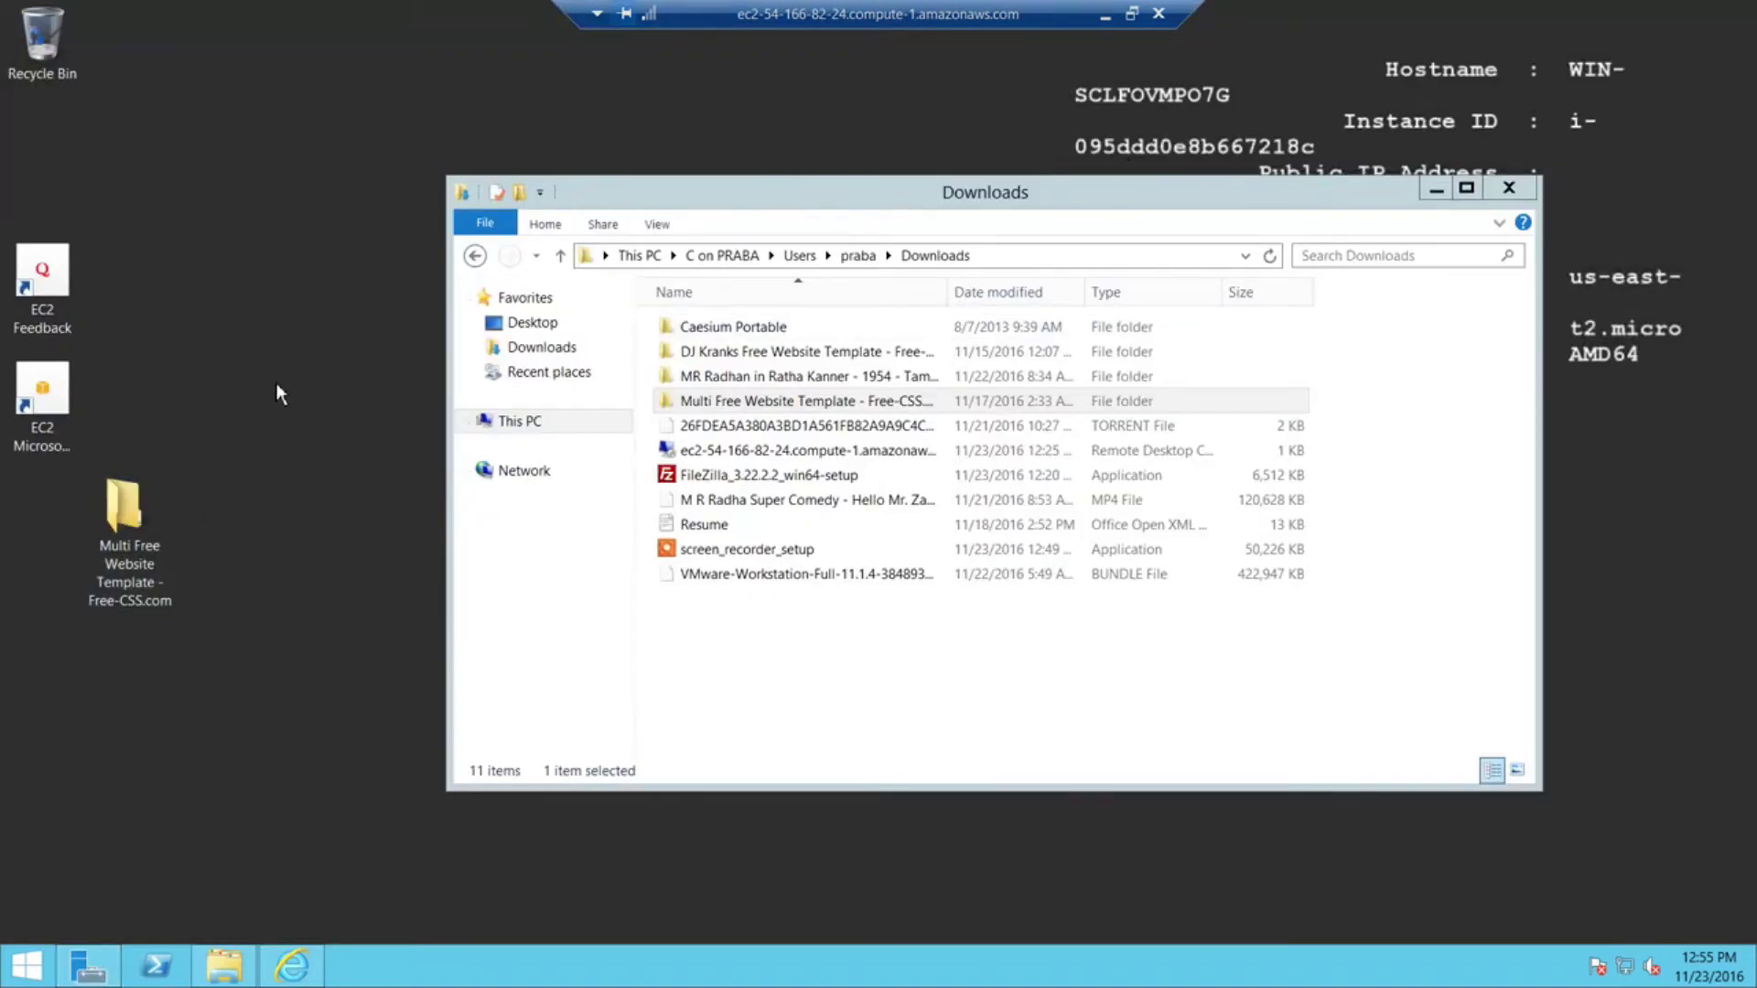
Open the 'C on PRABA' drive from This PC in the server's Explorer.
left_click(560, 423)
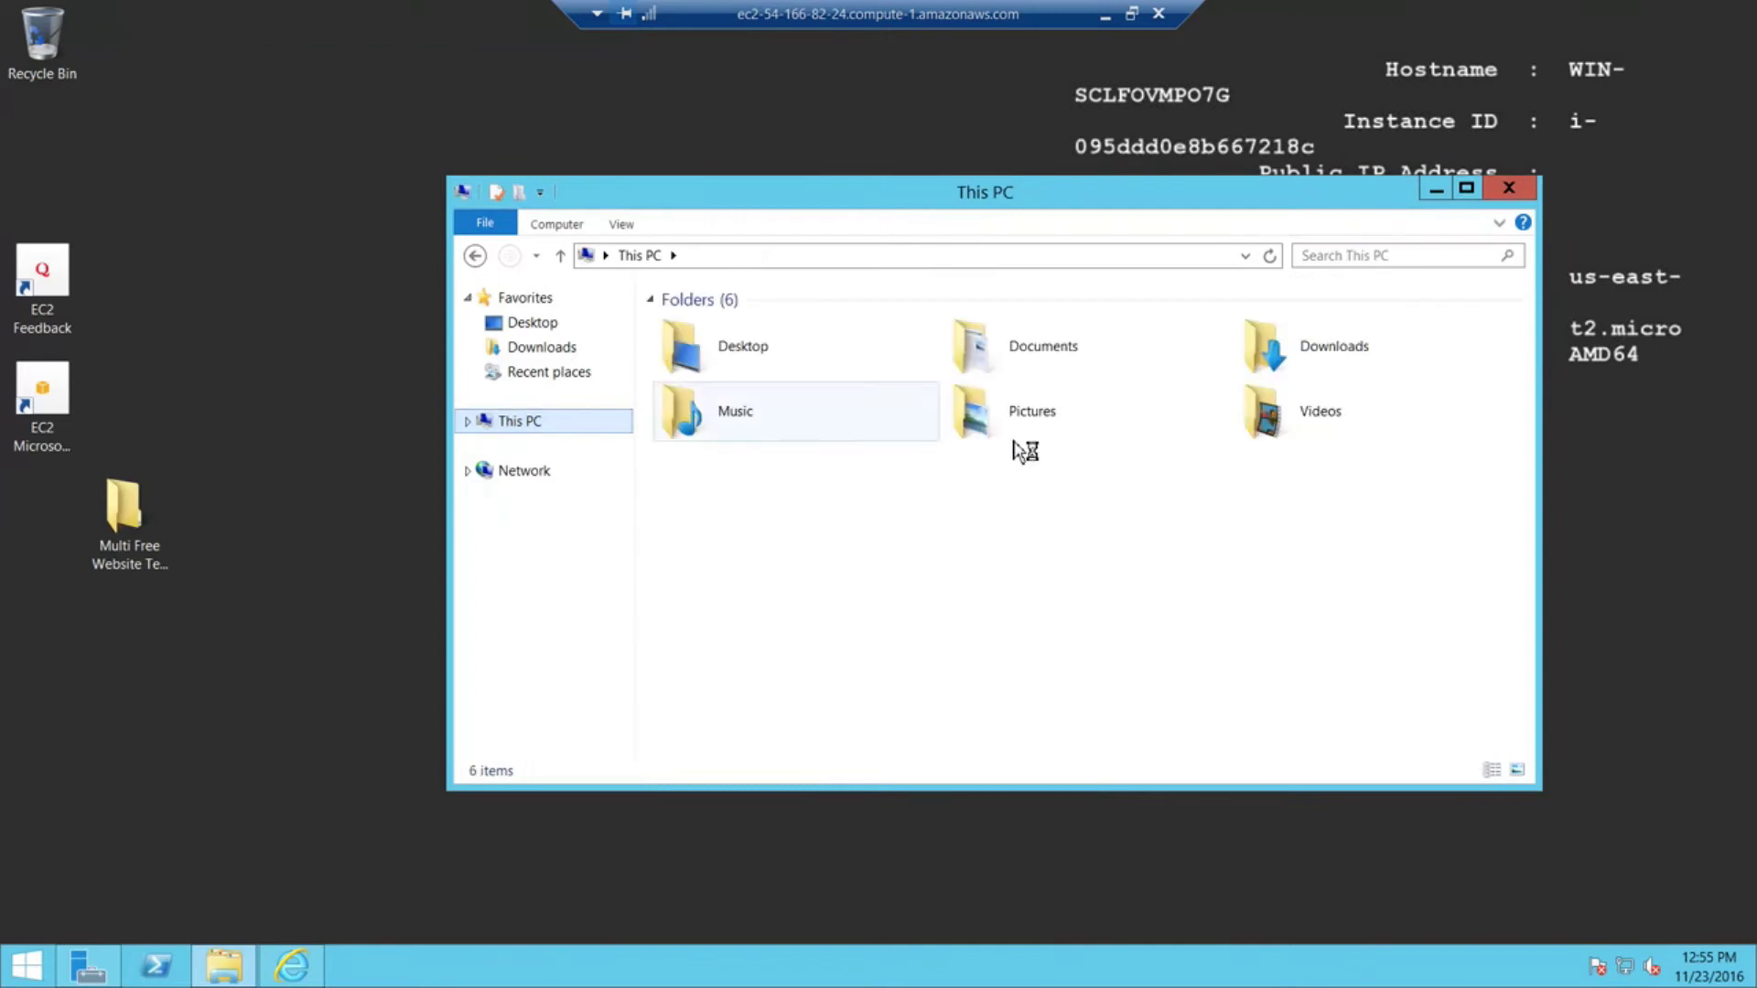
left_click(826, 513)
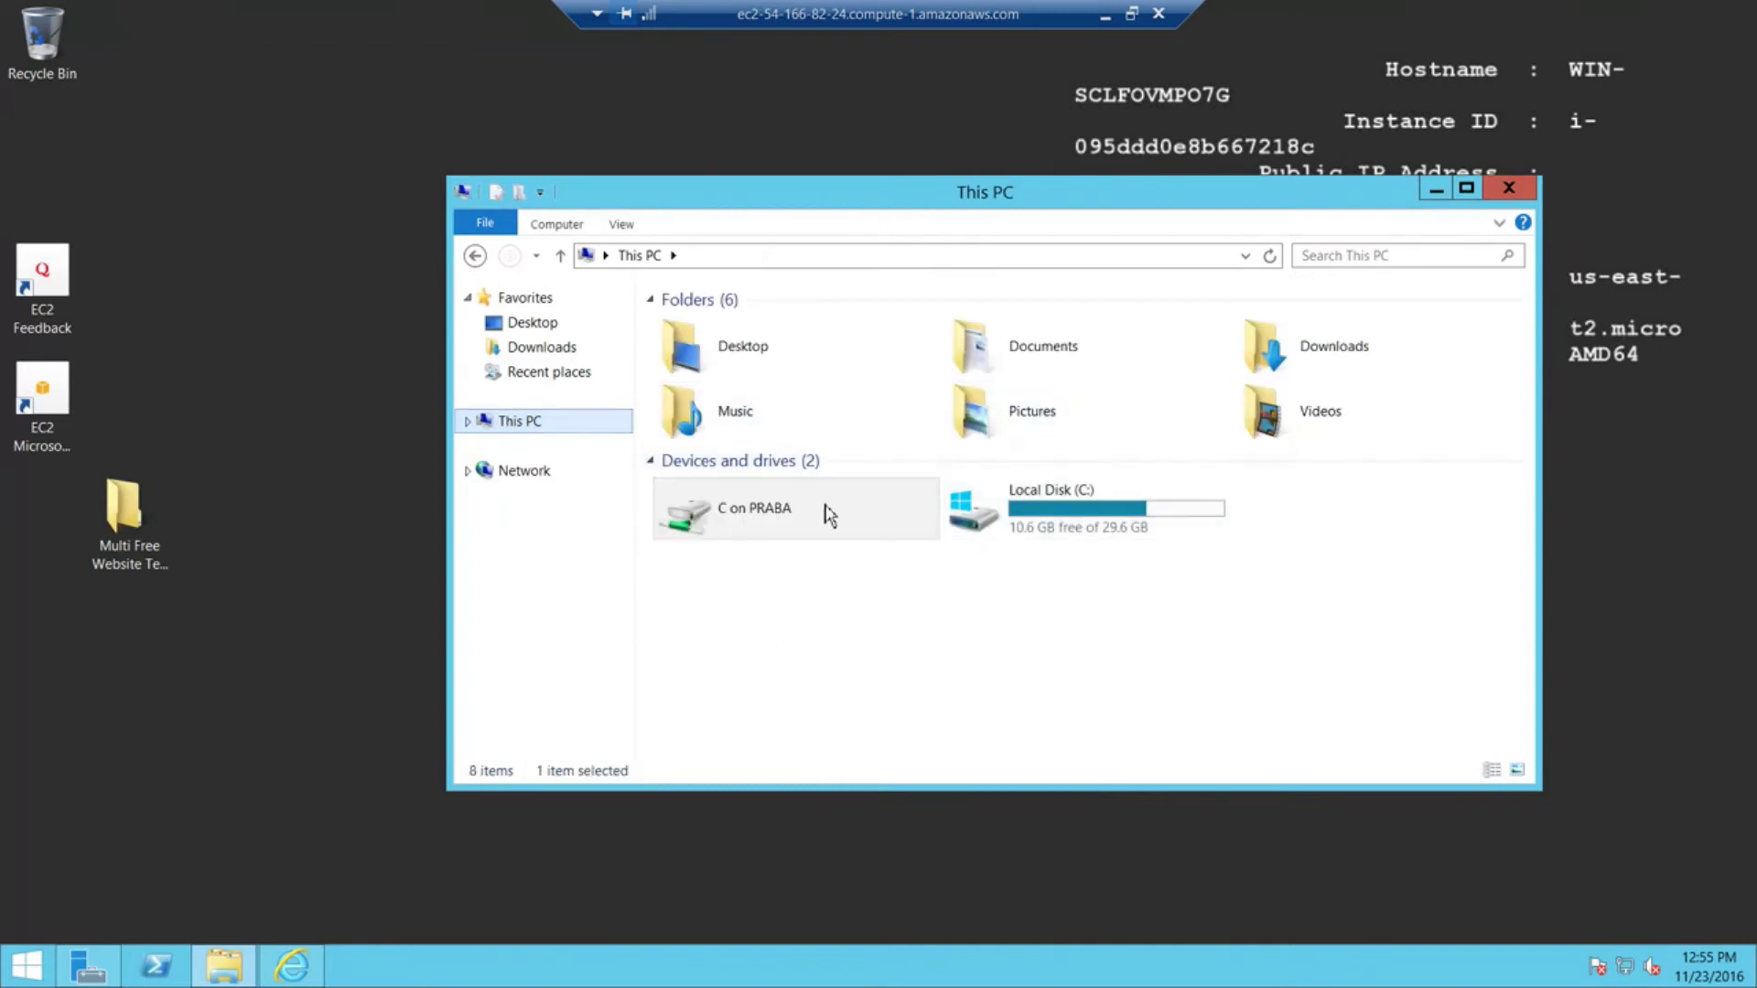
double_click(773, 514)
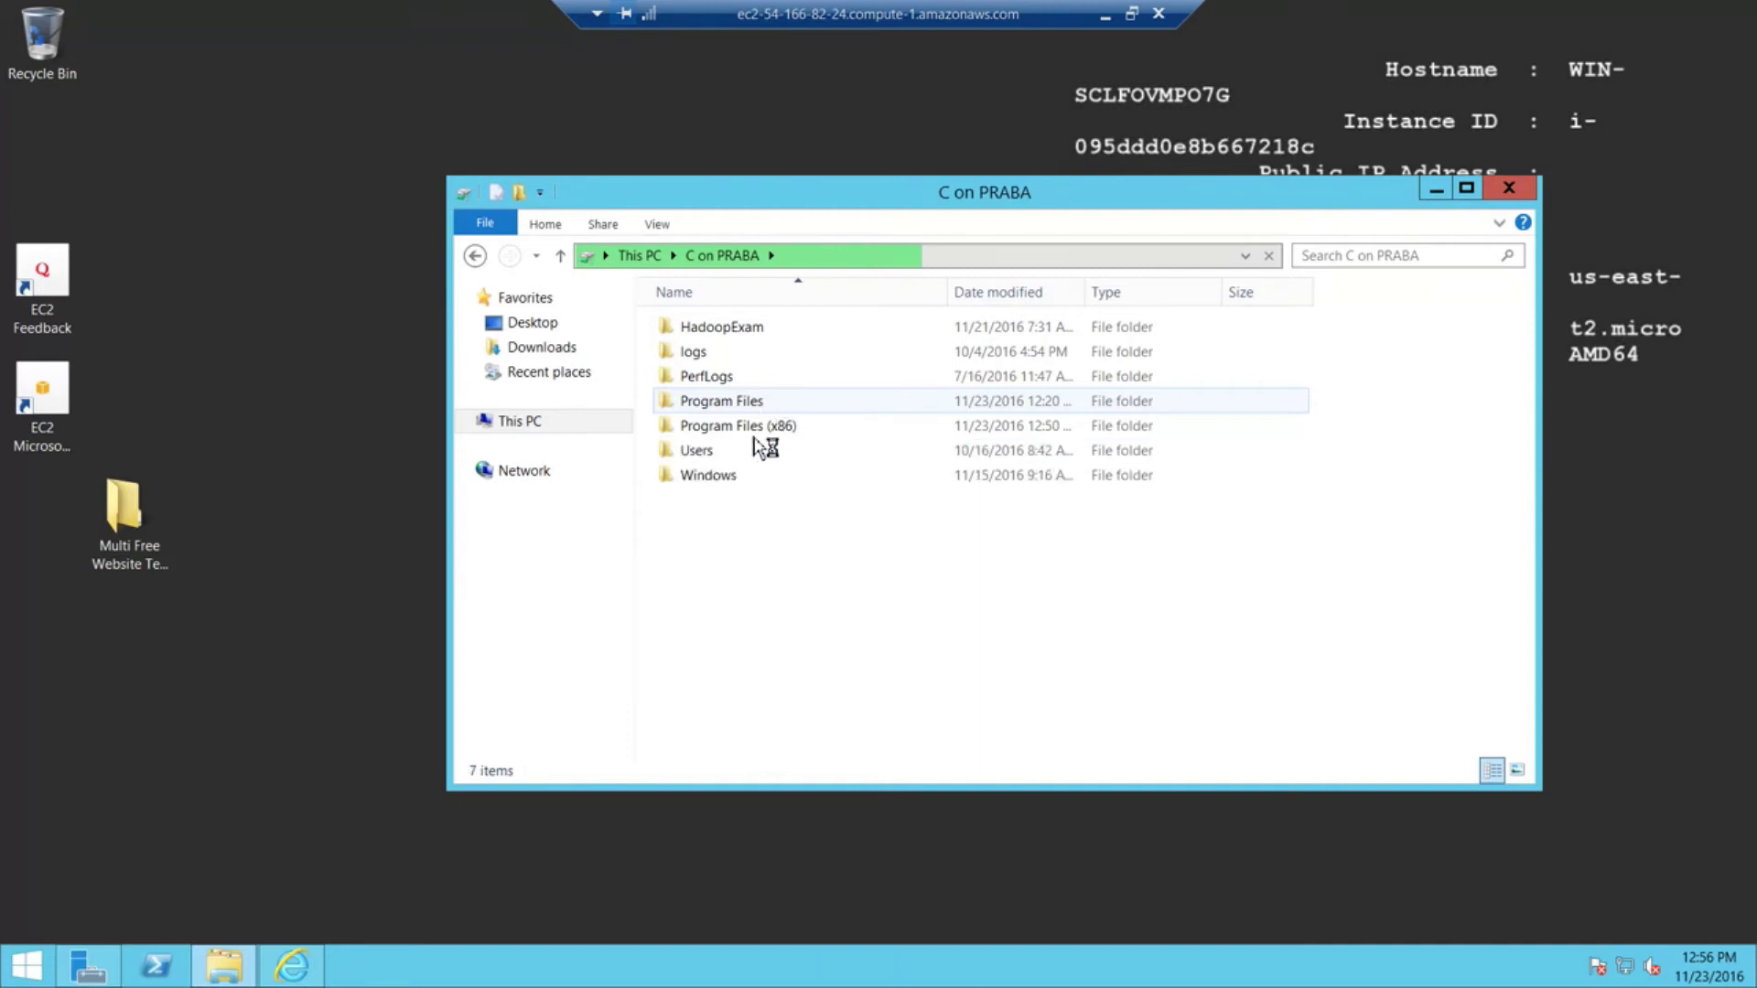
Navigate the shared drive through Users and praba into the Desktop folder.
double_click(710, 458)
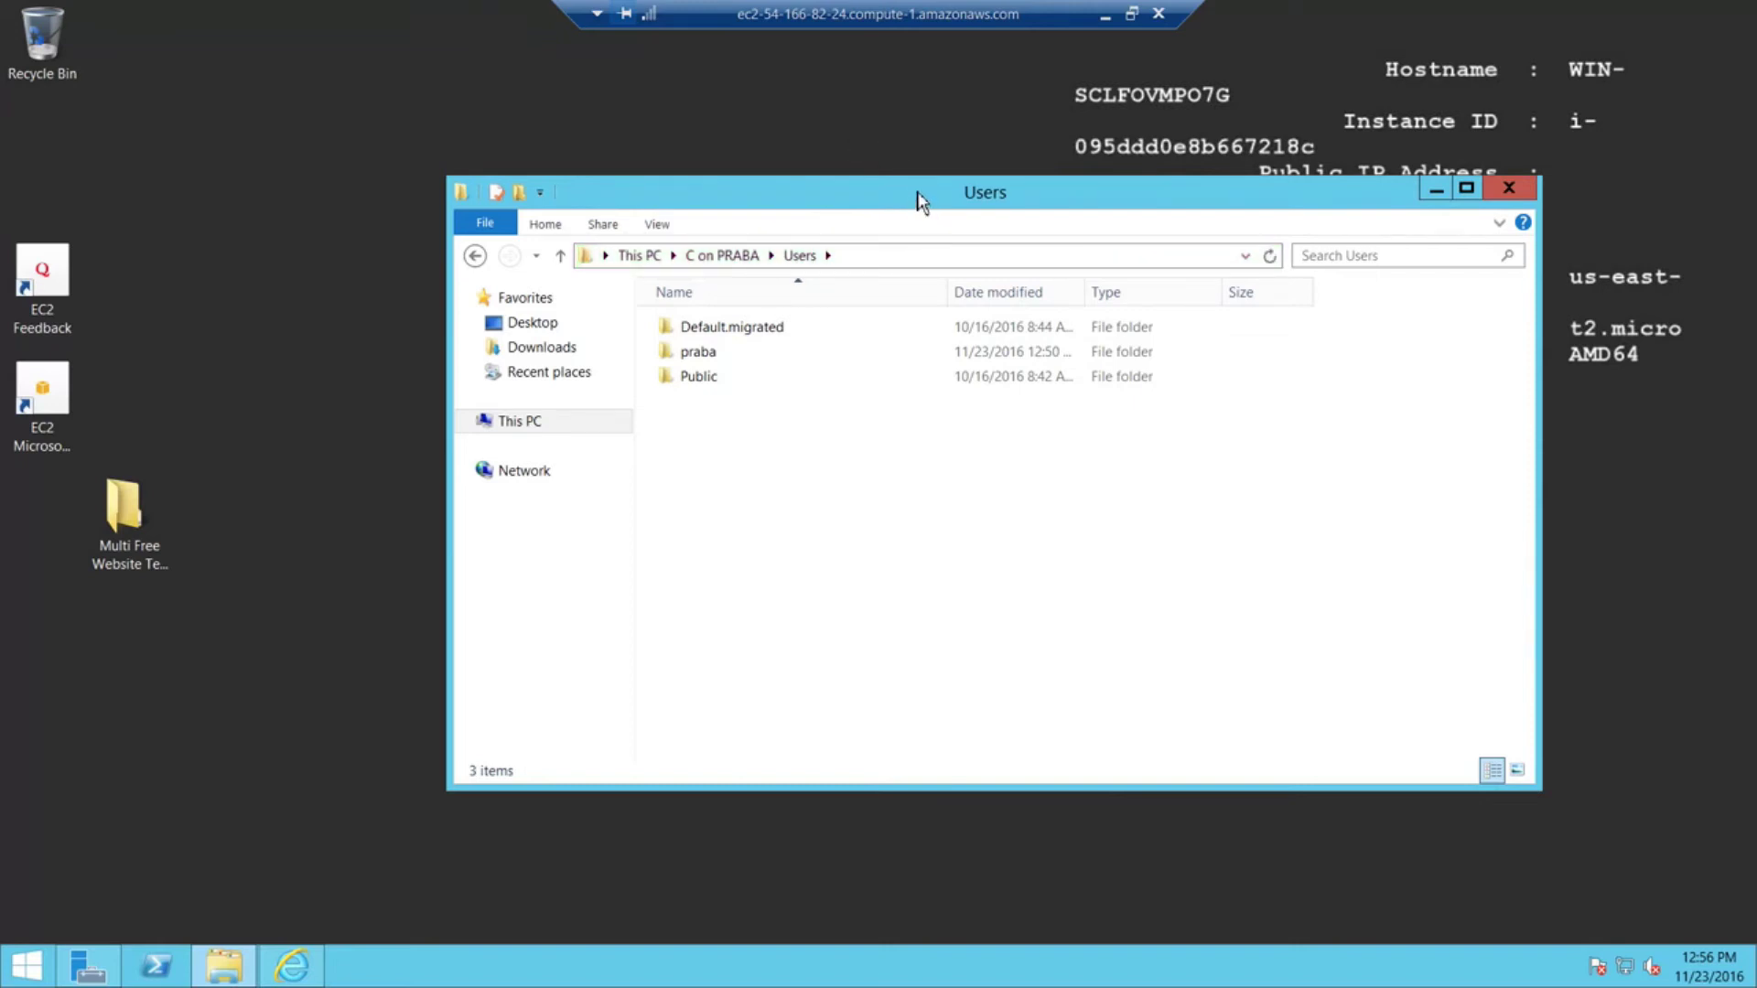
left_click_drag(920, 201, 815, 151)
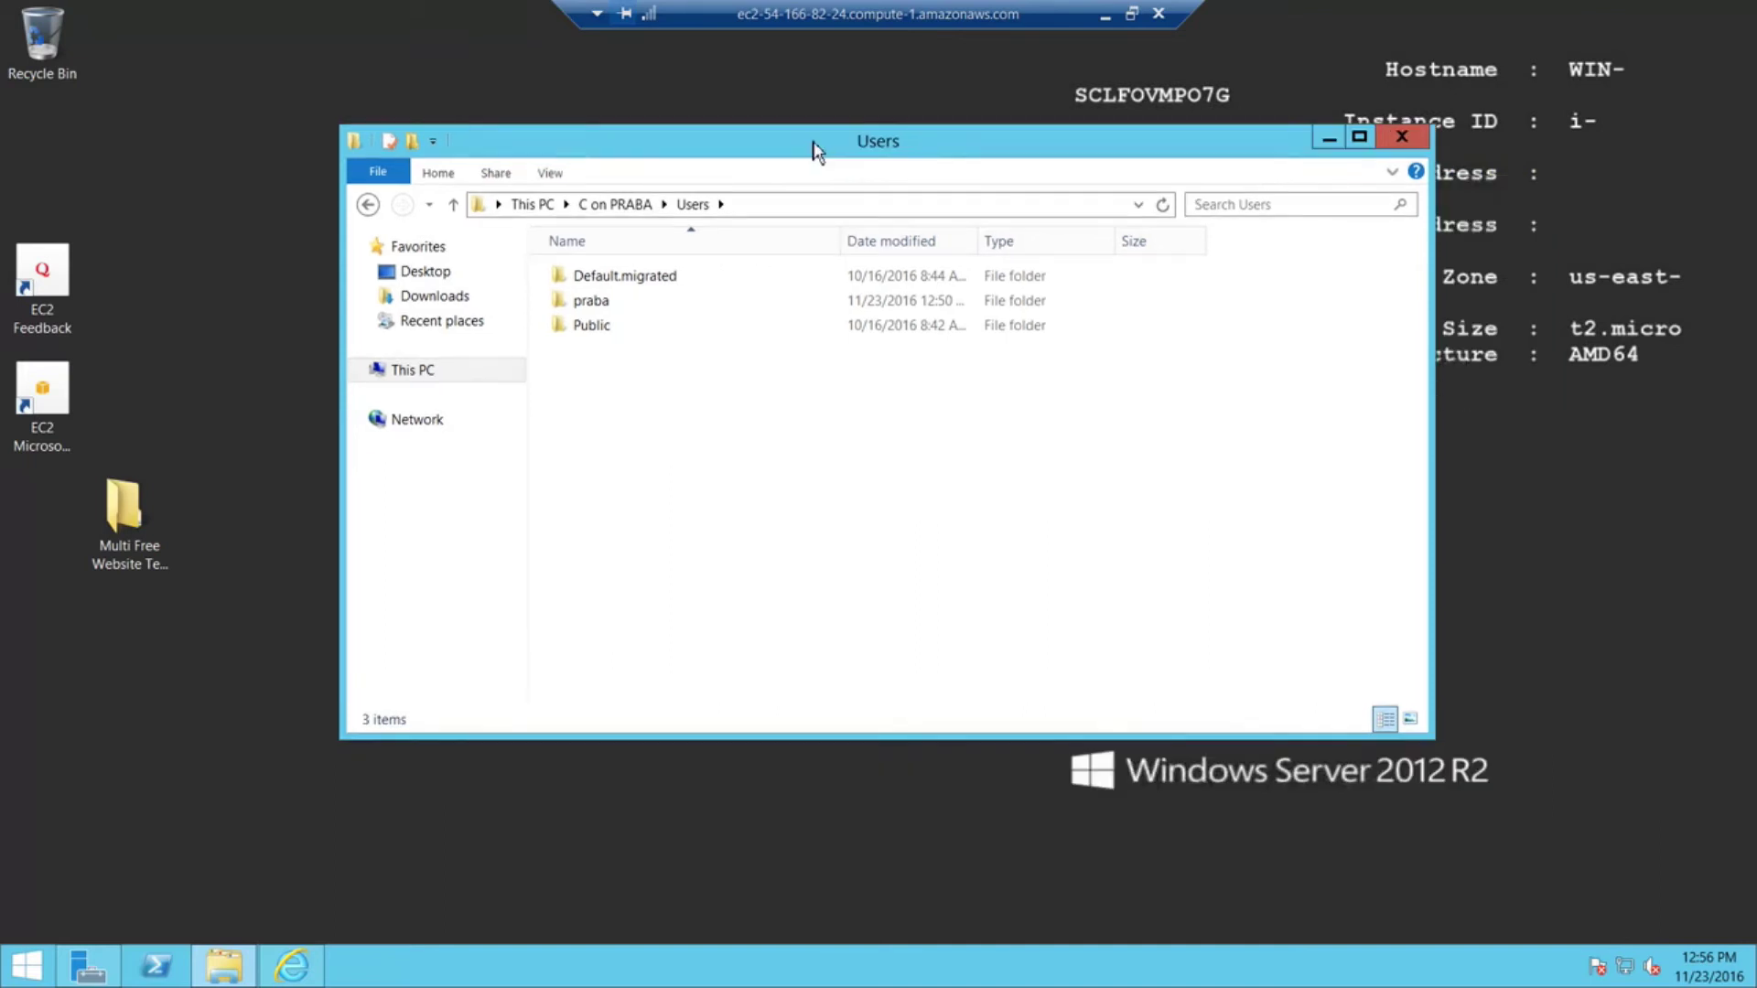
double_click(603, 309)
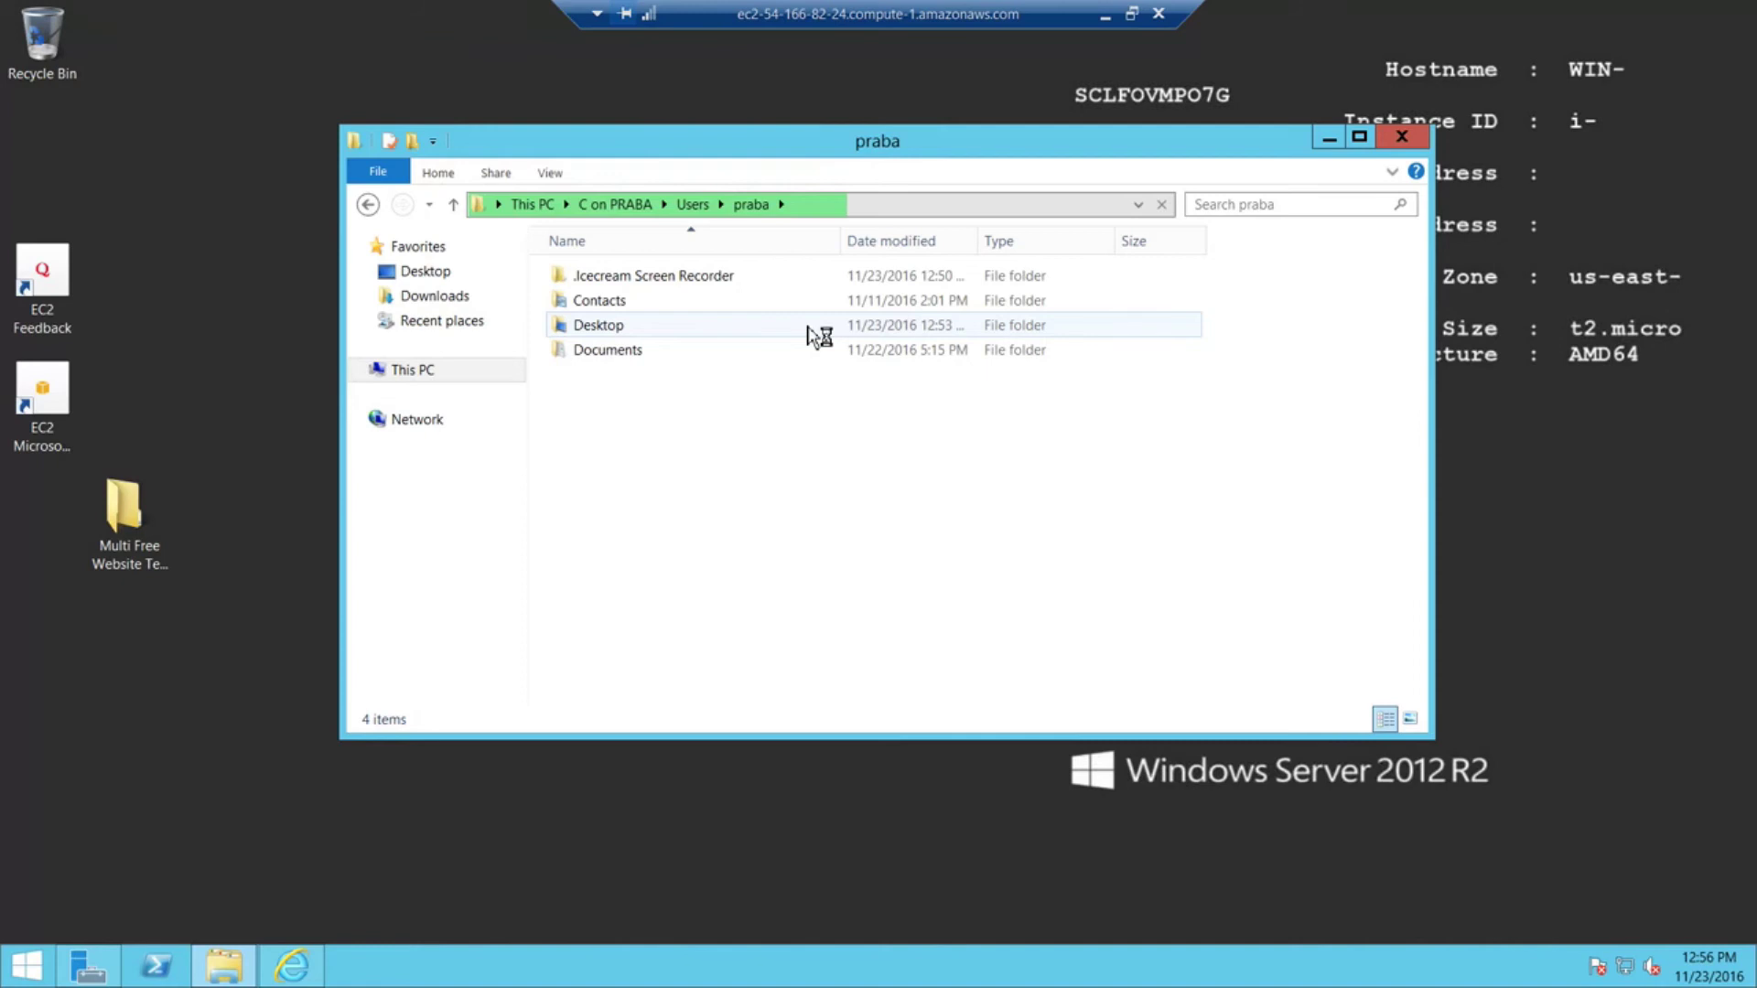
left_click(615, 327)
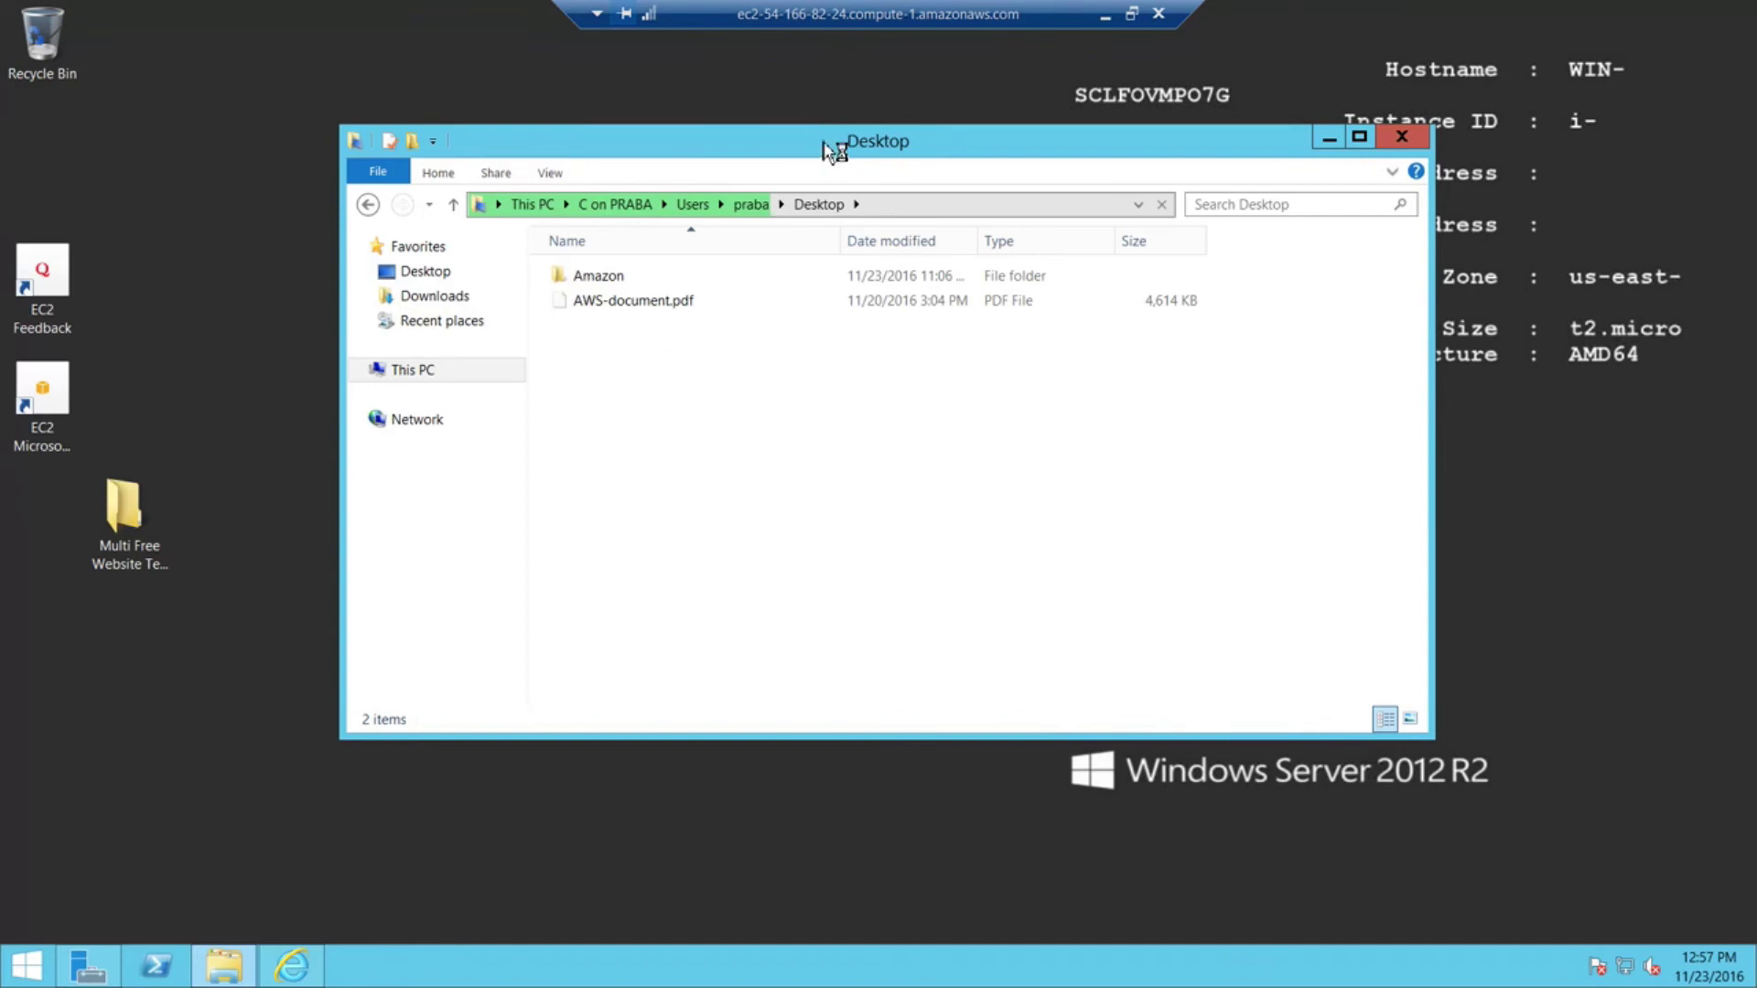
left_click_drag(831, 151, 787, 96)
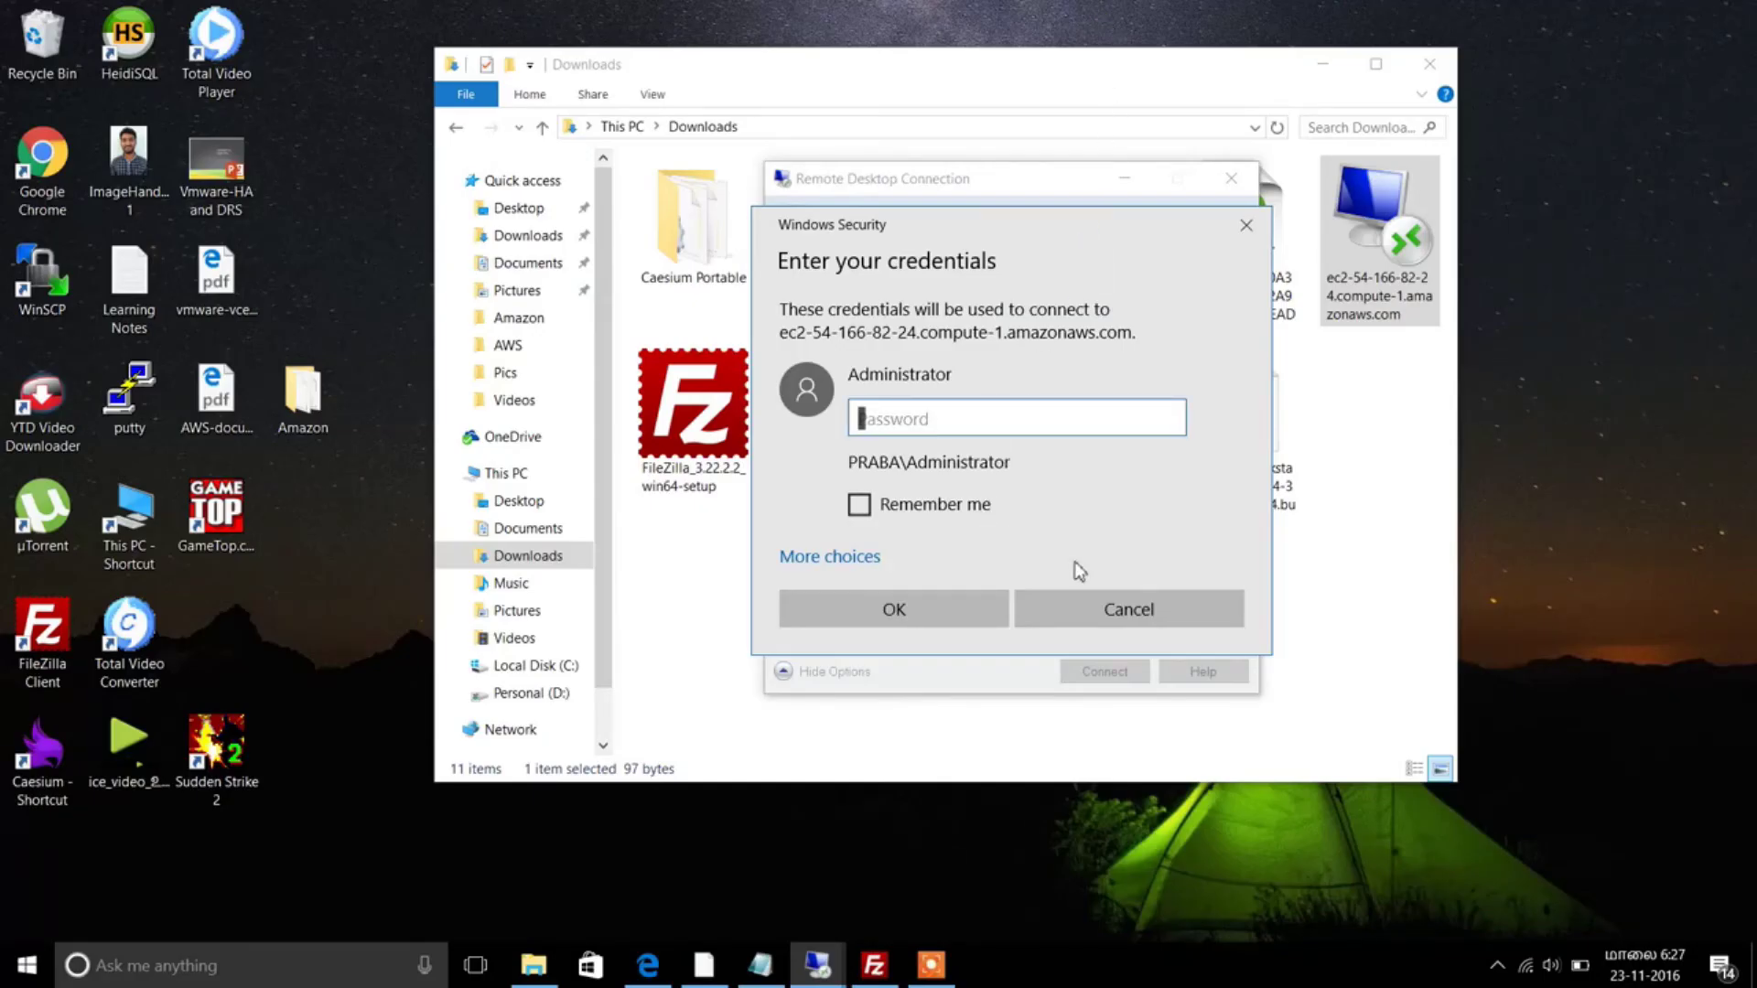
Cancel the duplicate Windows Security prompt, close the connection window, and return to the server session.
left_click(1062, 613)
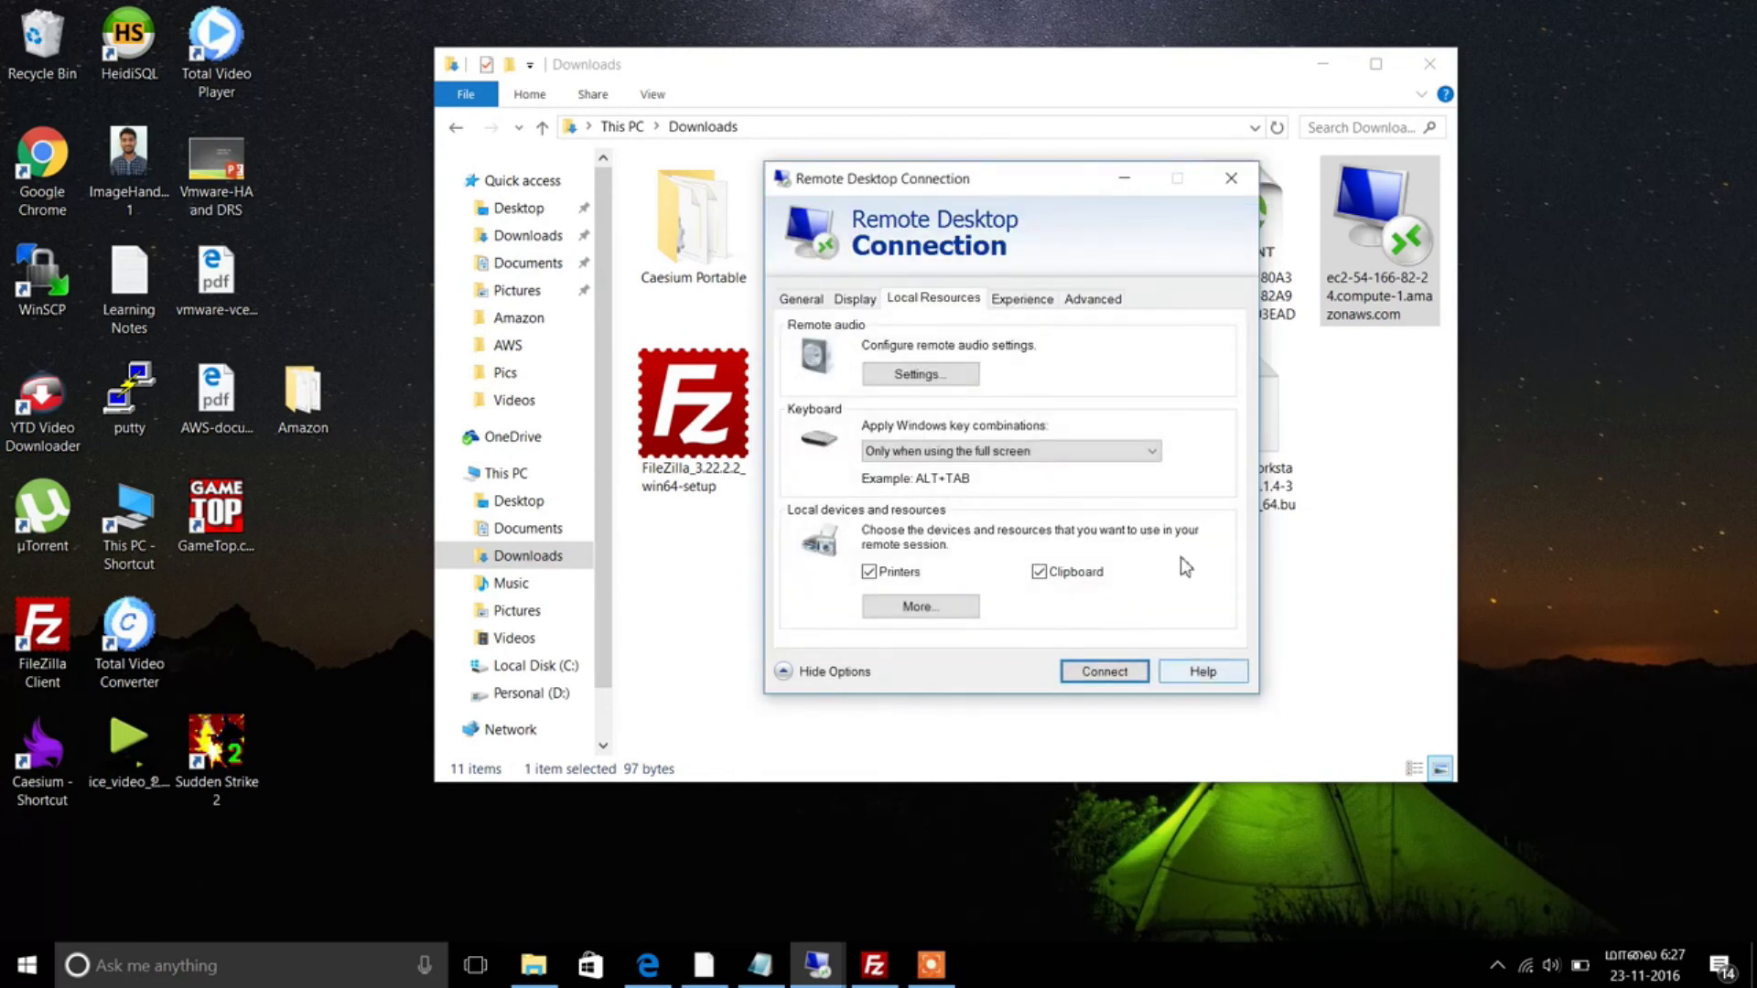
left_click(1233, 180)
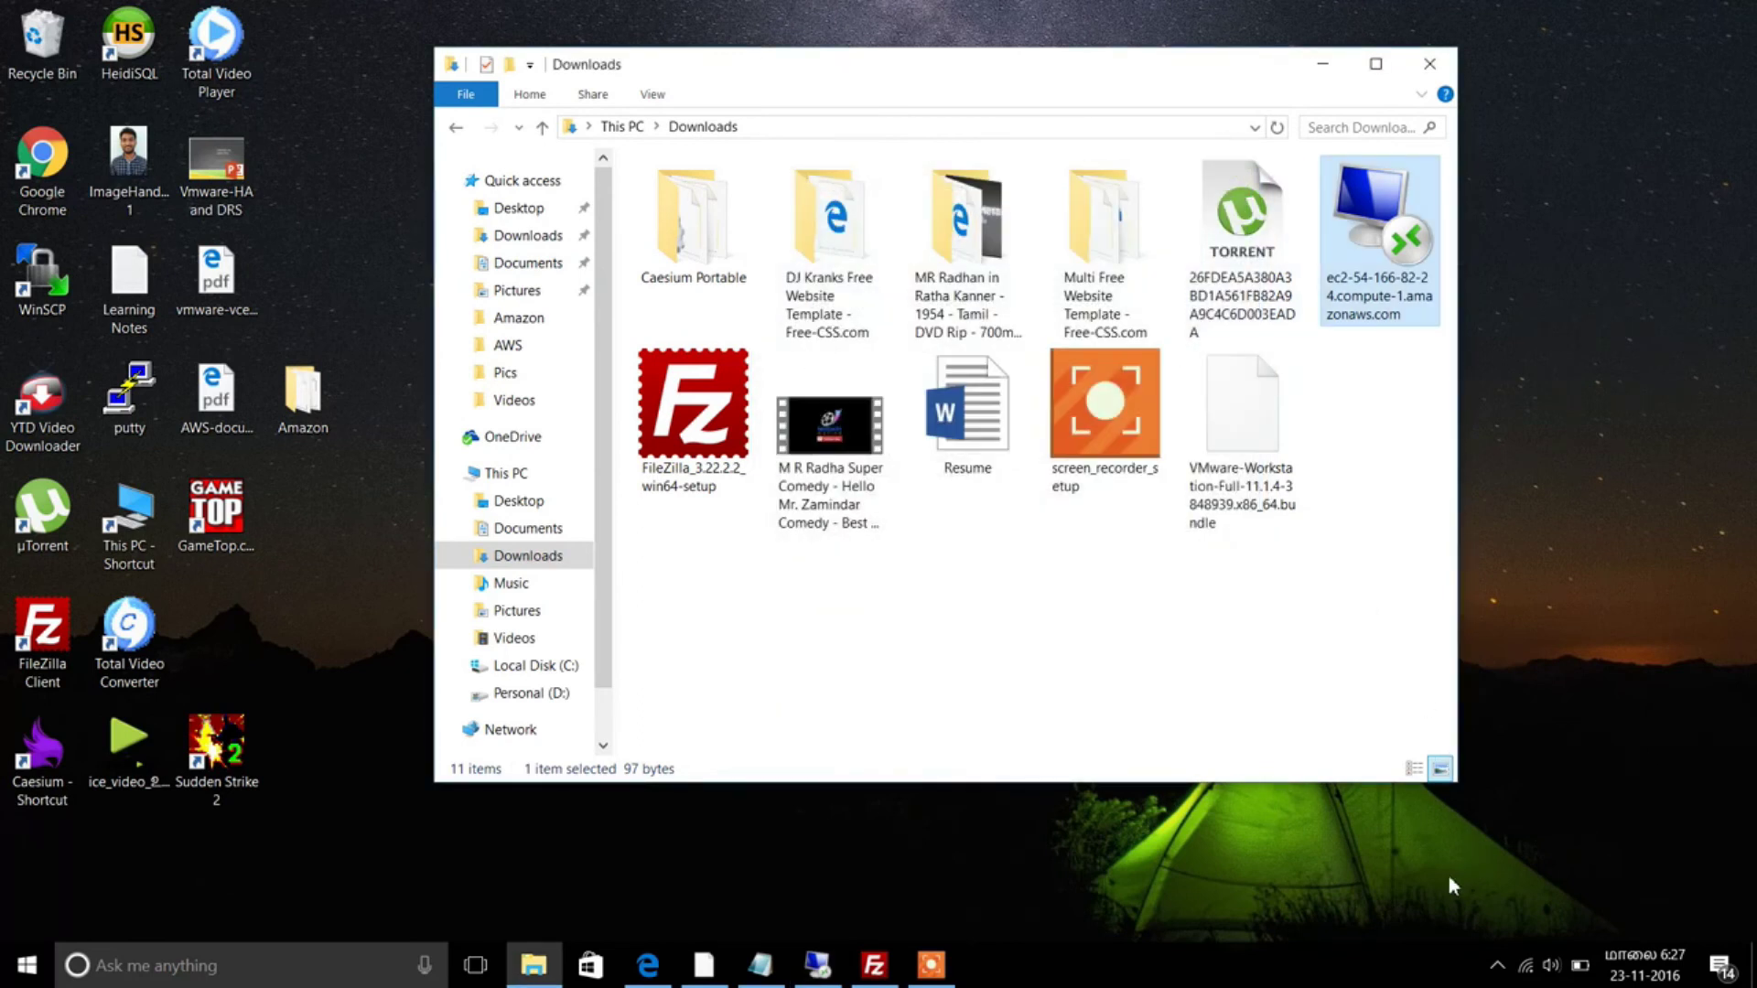
left_click(942, 966)
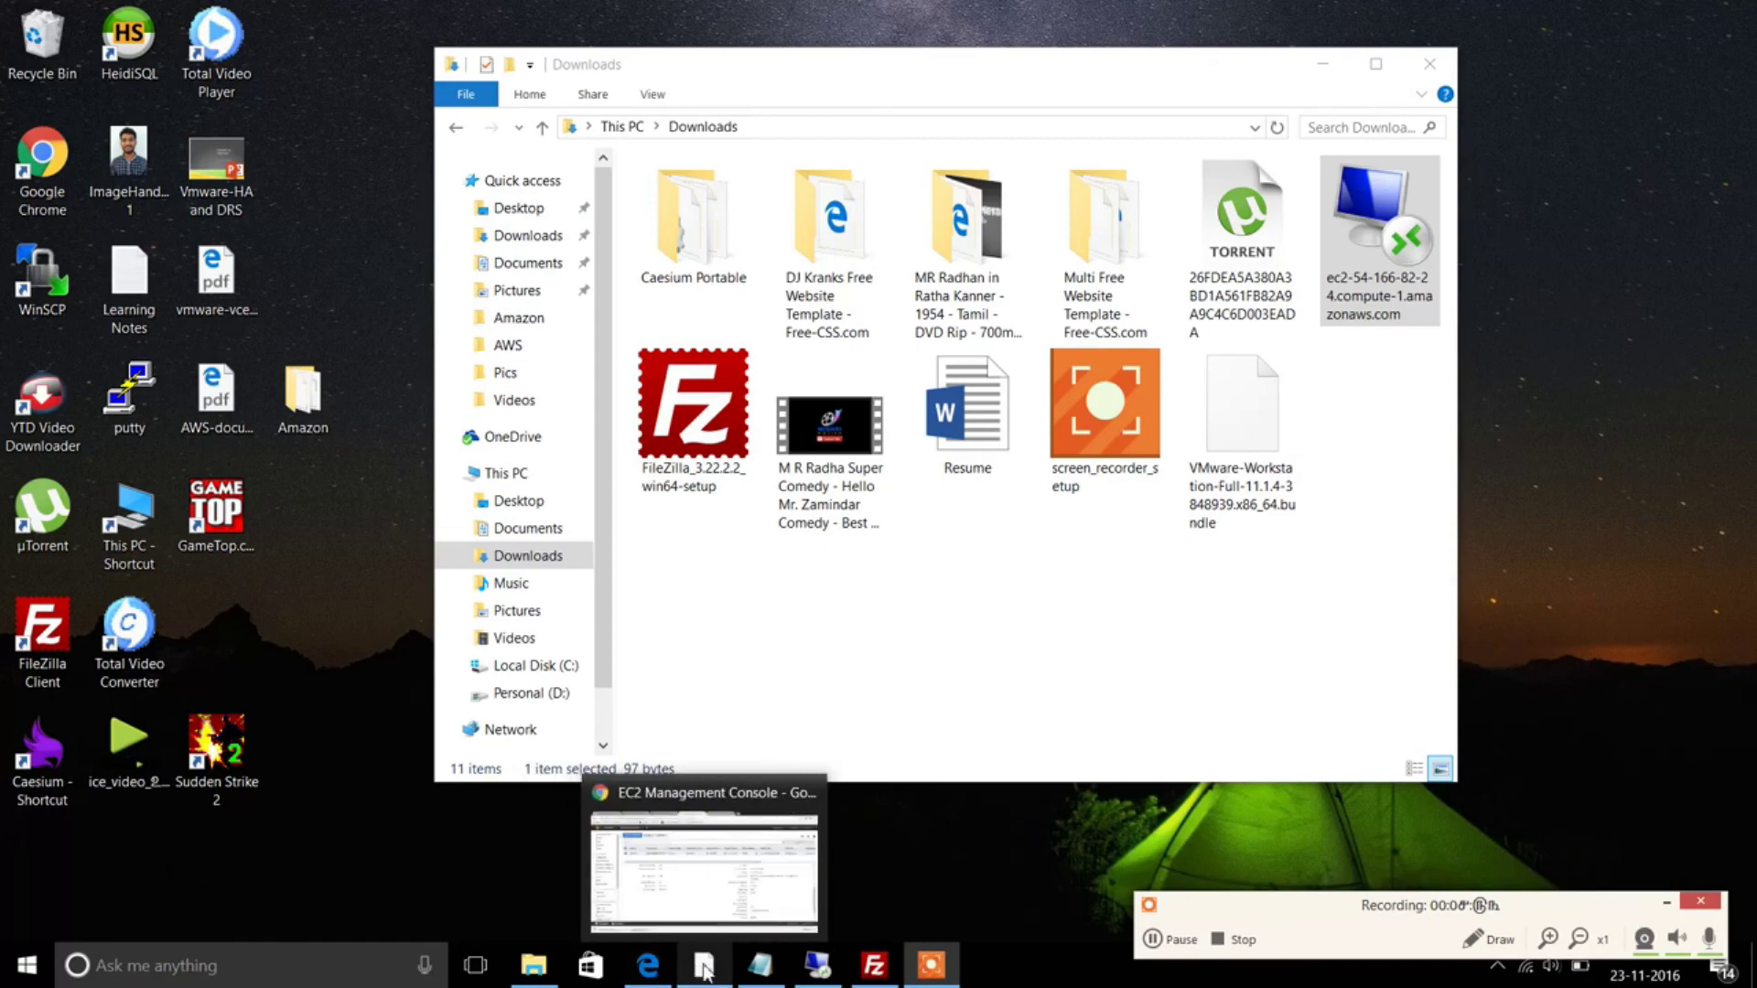
left_click(703, 965)
left_click(817, 965)
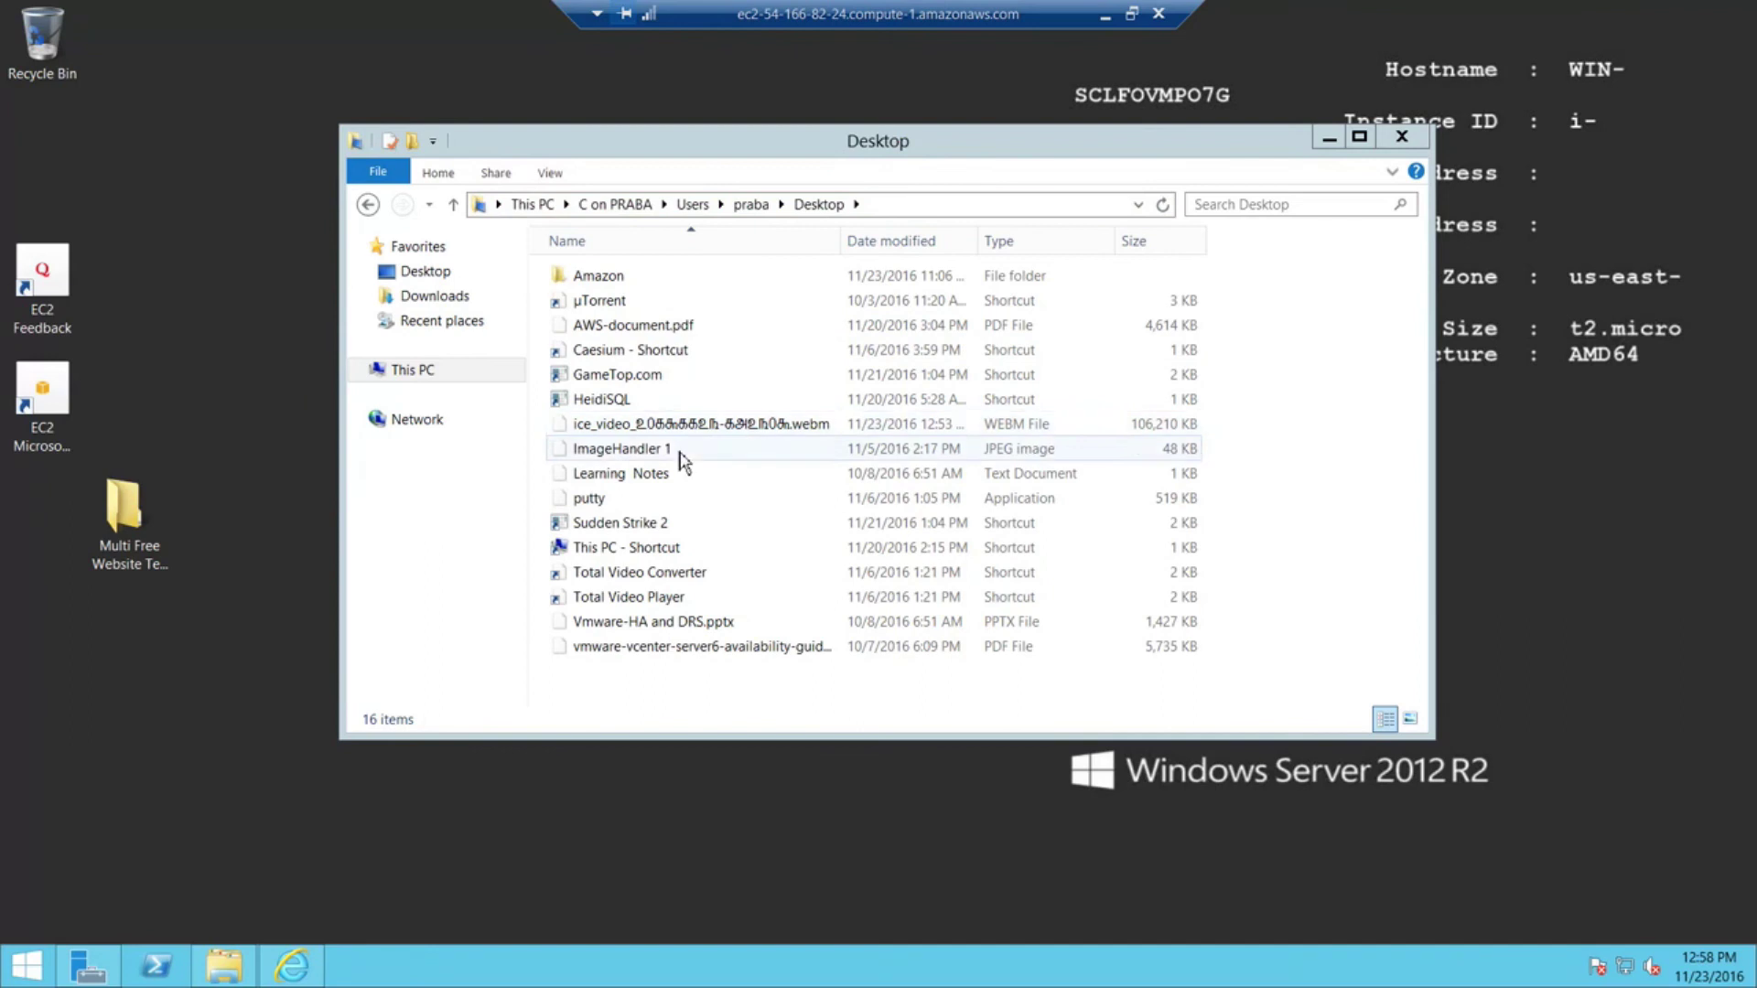
Drag ImageHandler 1 from the shared Desktop folder onto the server desktop and open it in Paint.
left_click(651, 450)
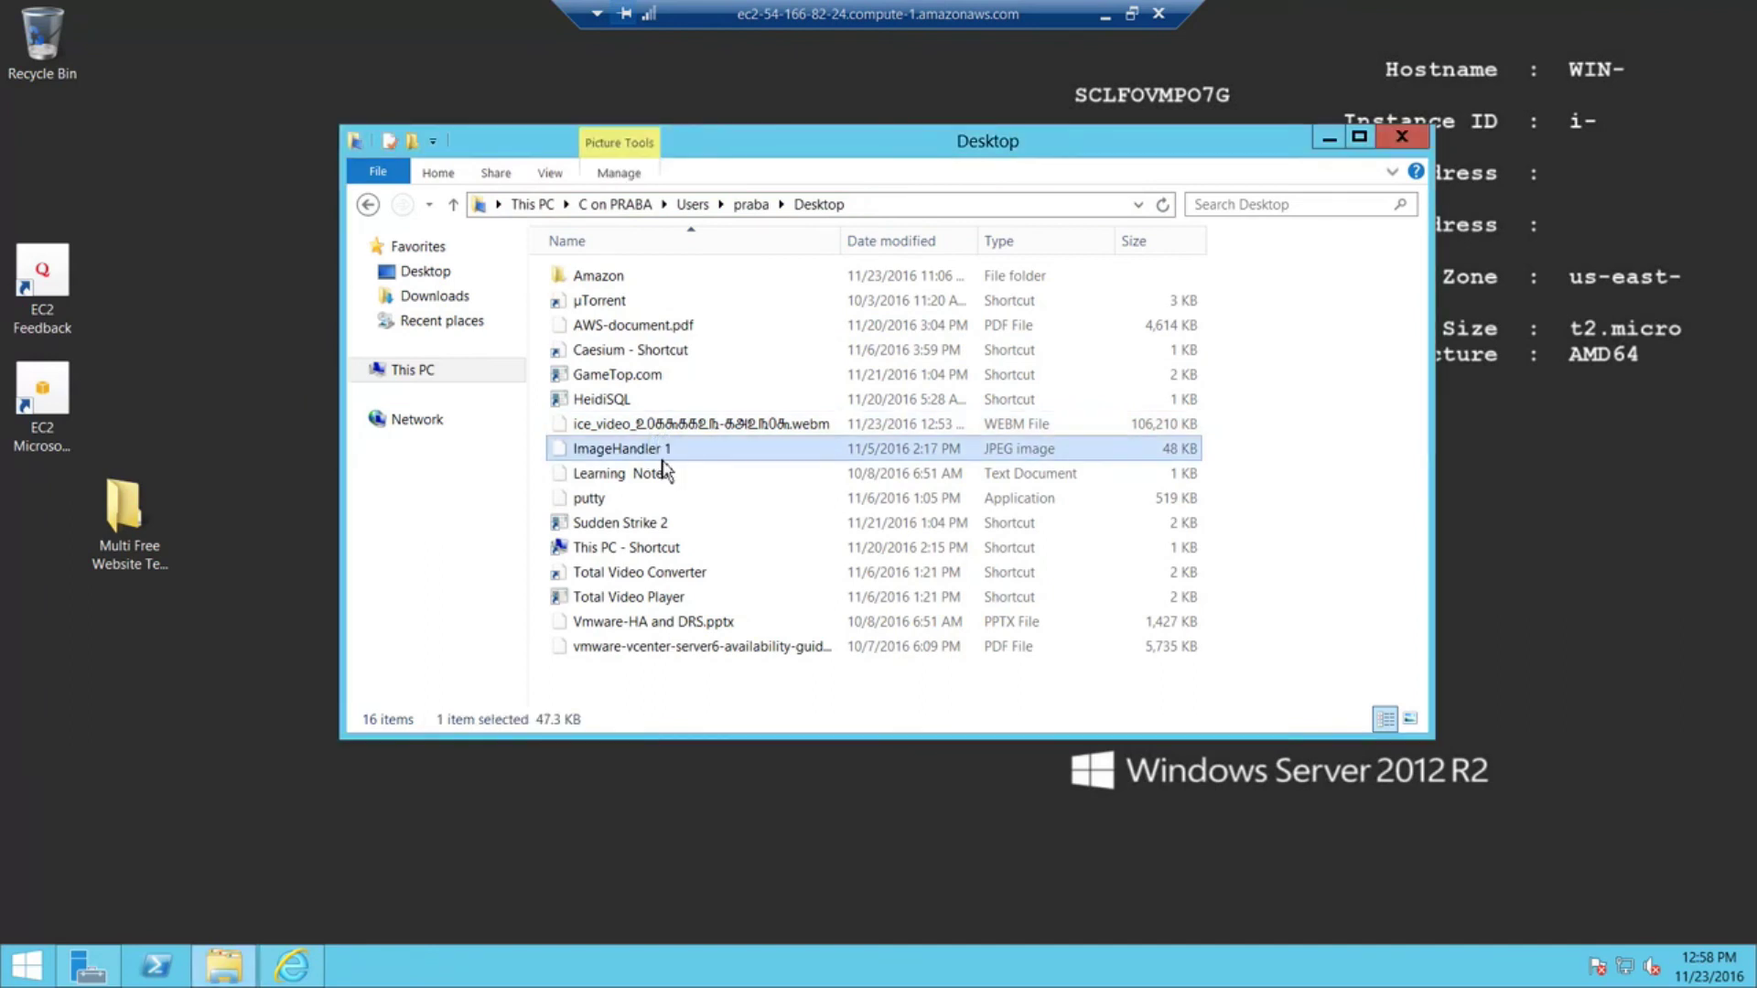
double_click(669, 455)
left_click_drag(672, 455, 194, 719)
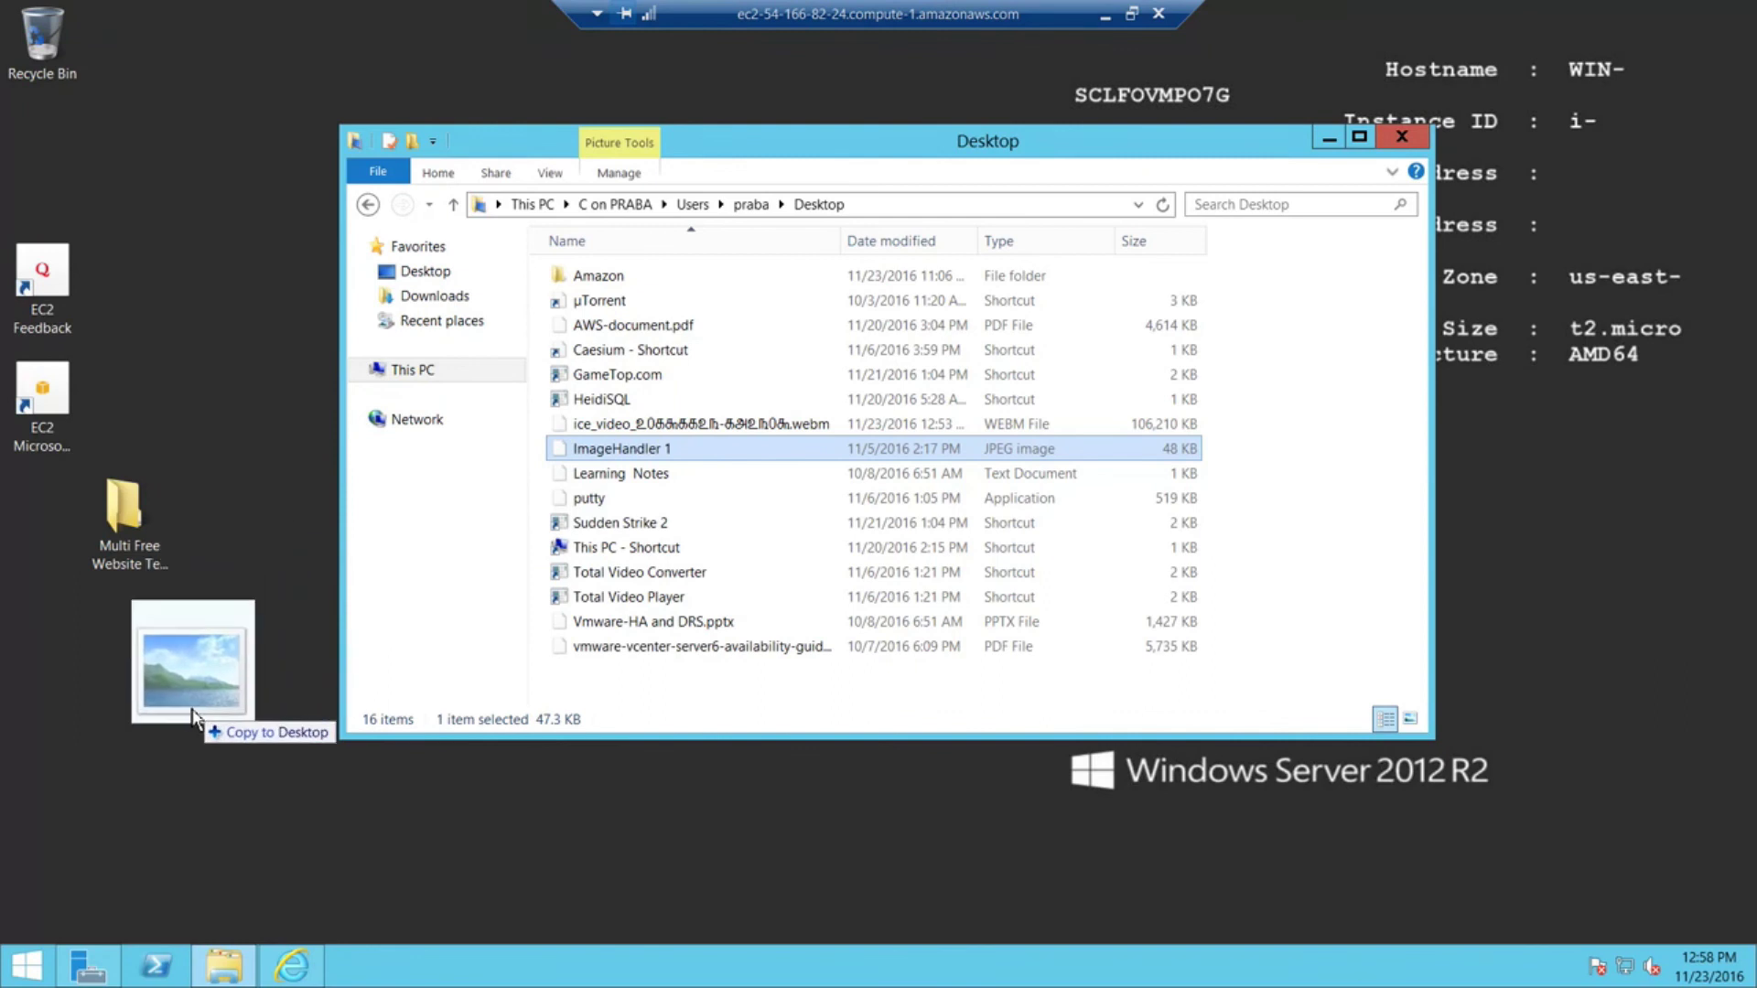
left_click_drag(194, 720, 192, 710)
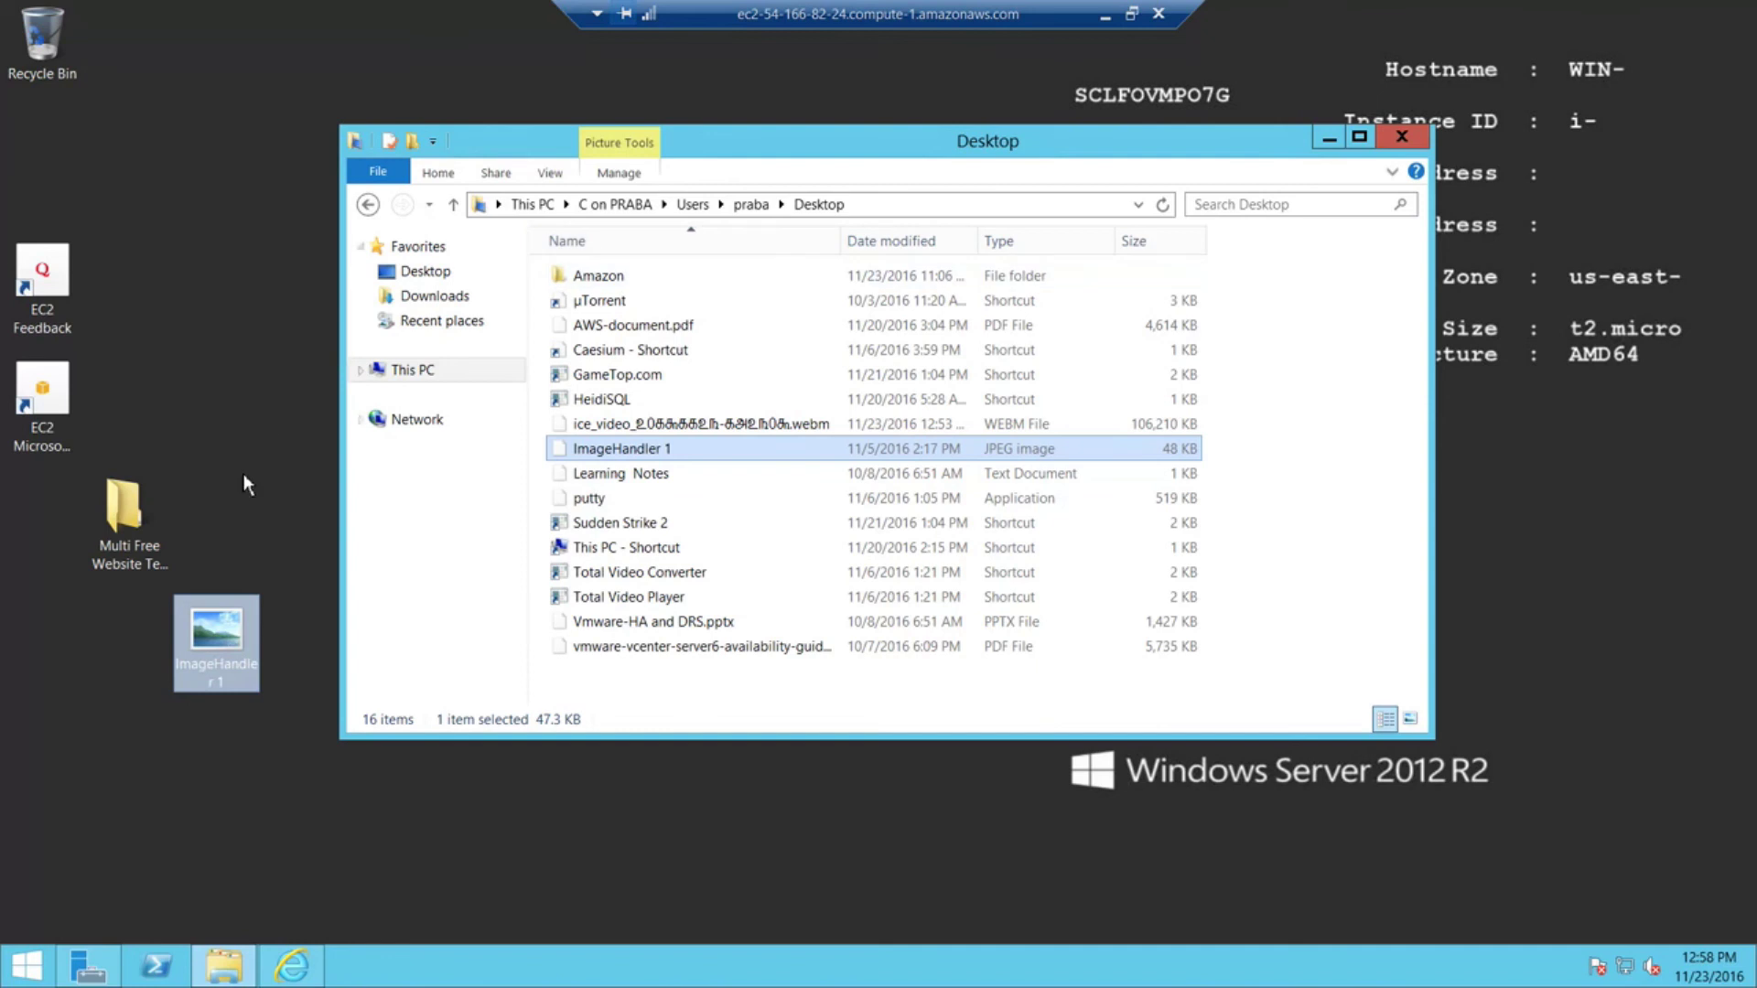
left_click(234, 646)
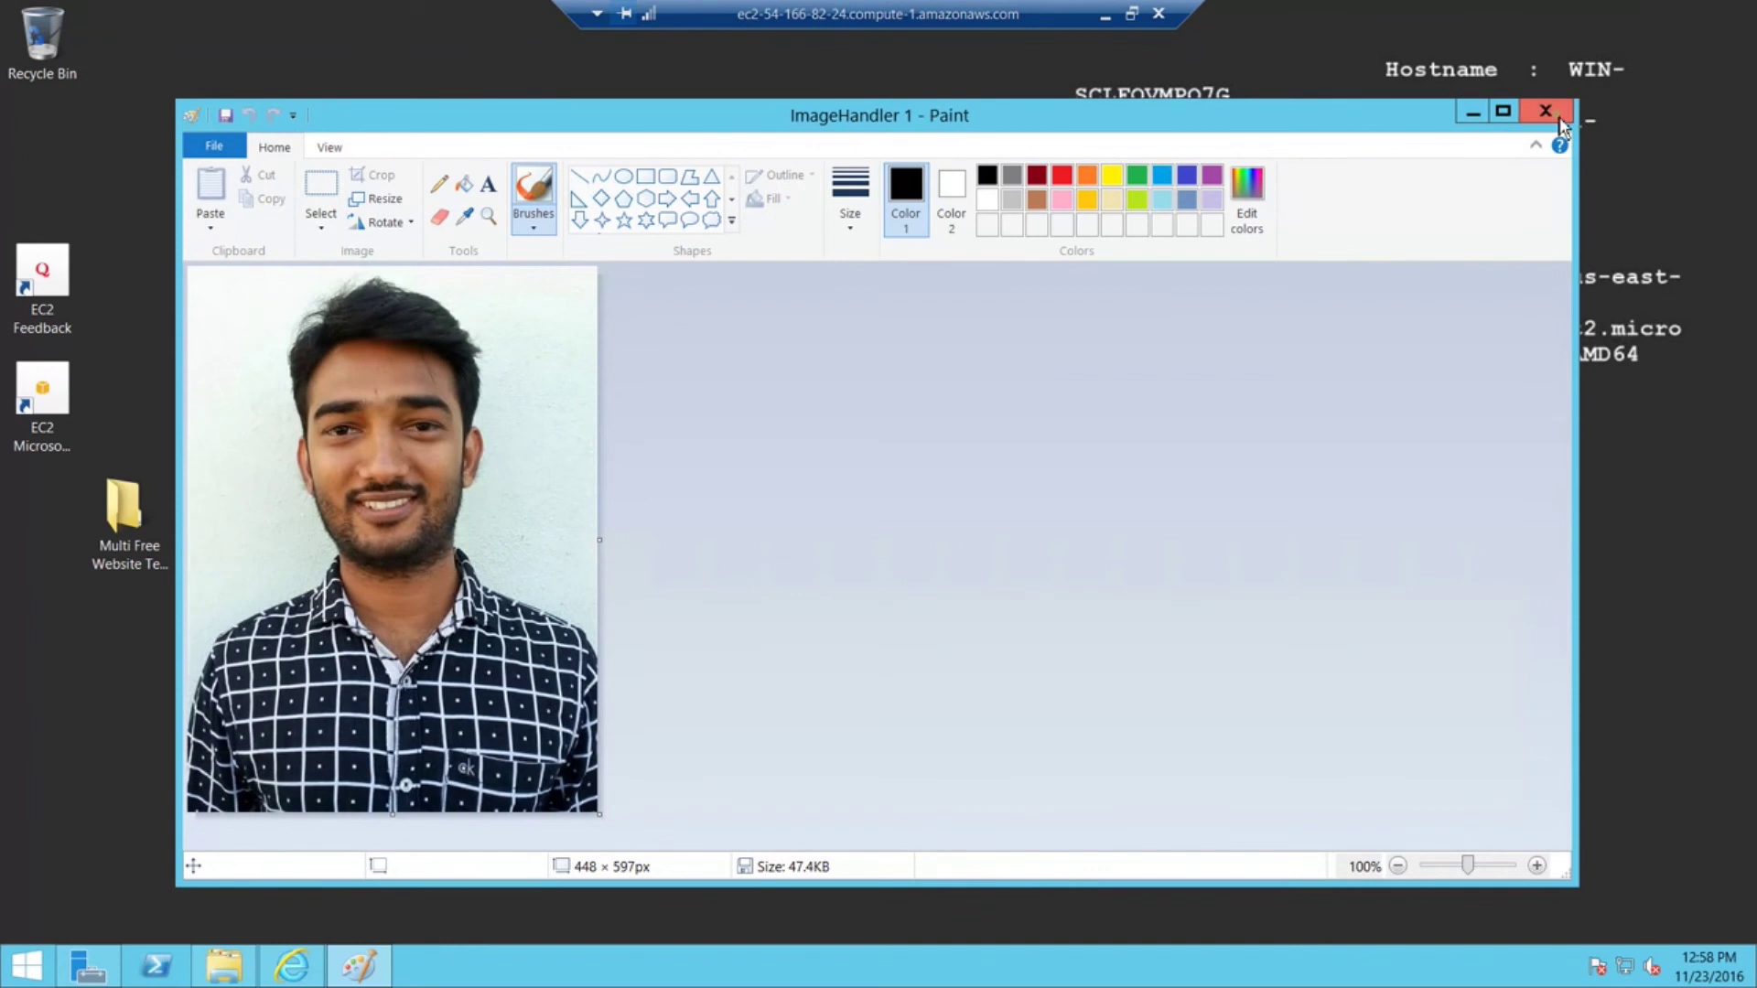
Close Paint, then refresh the server desktop from its right-click menu.
left_click(1546, 112)
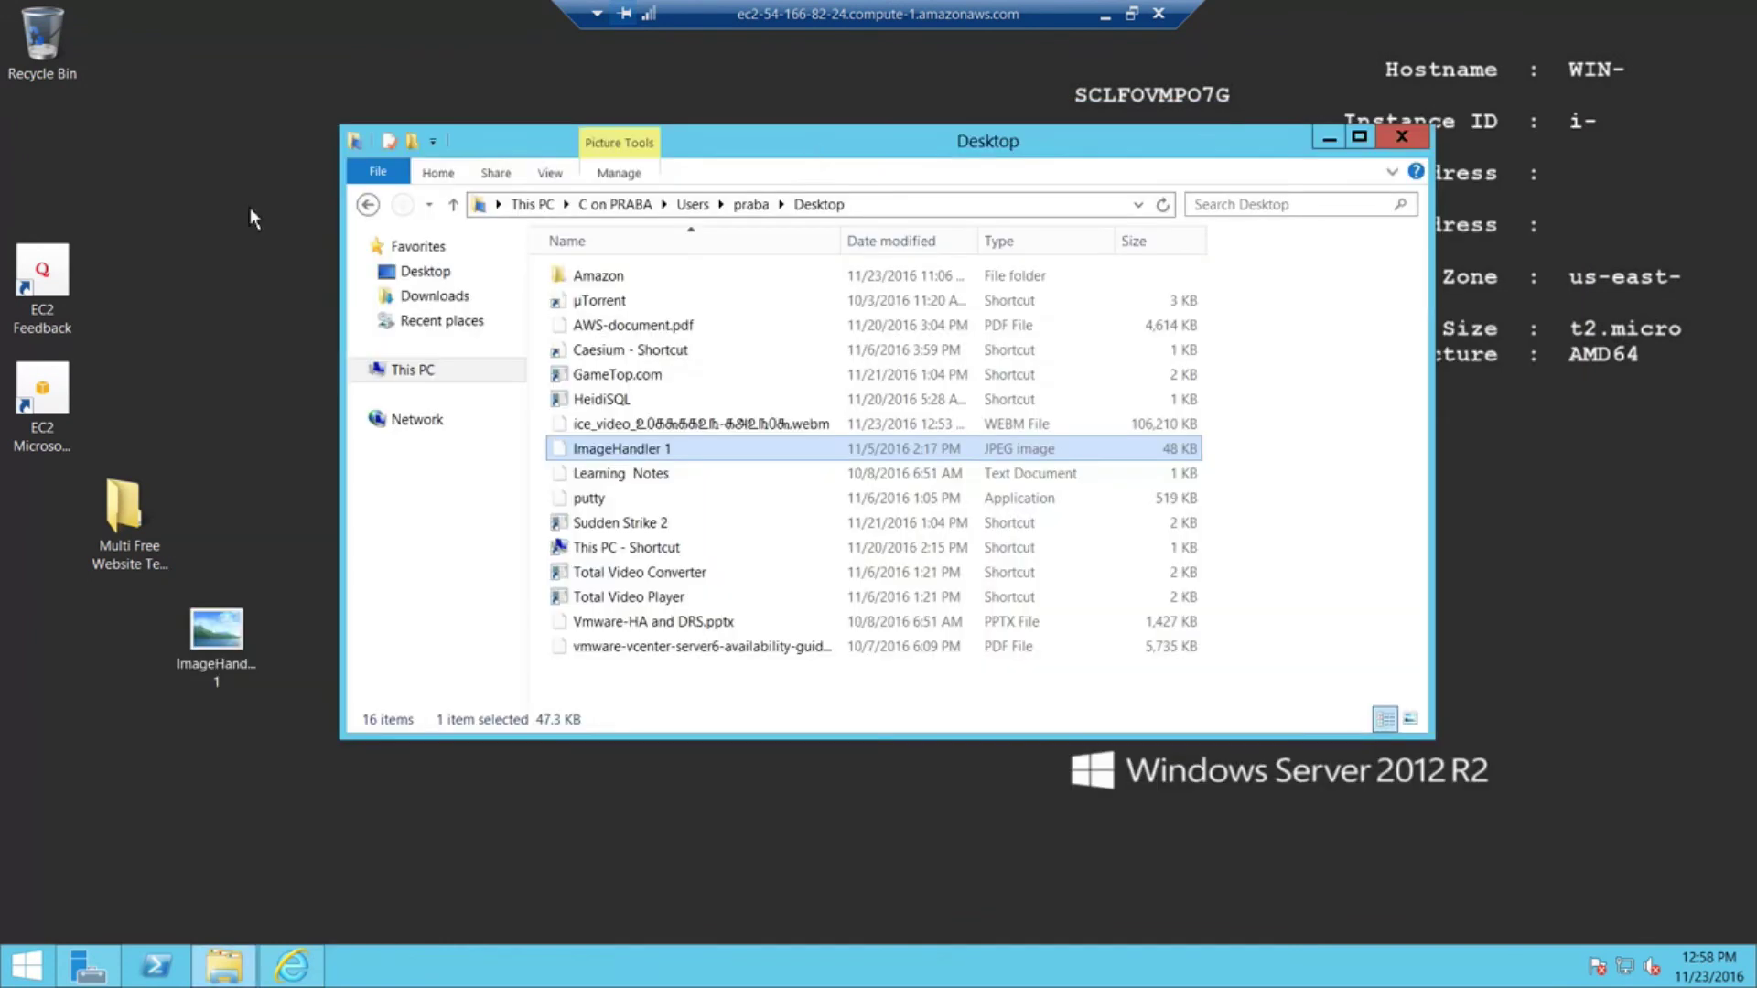
right_click(154, 49)
left_click(216, 106)
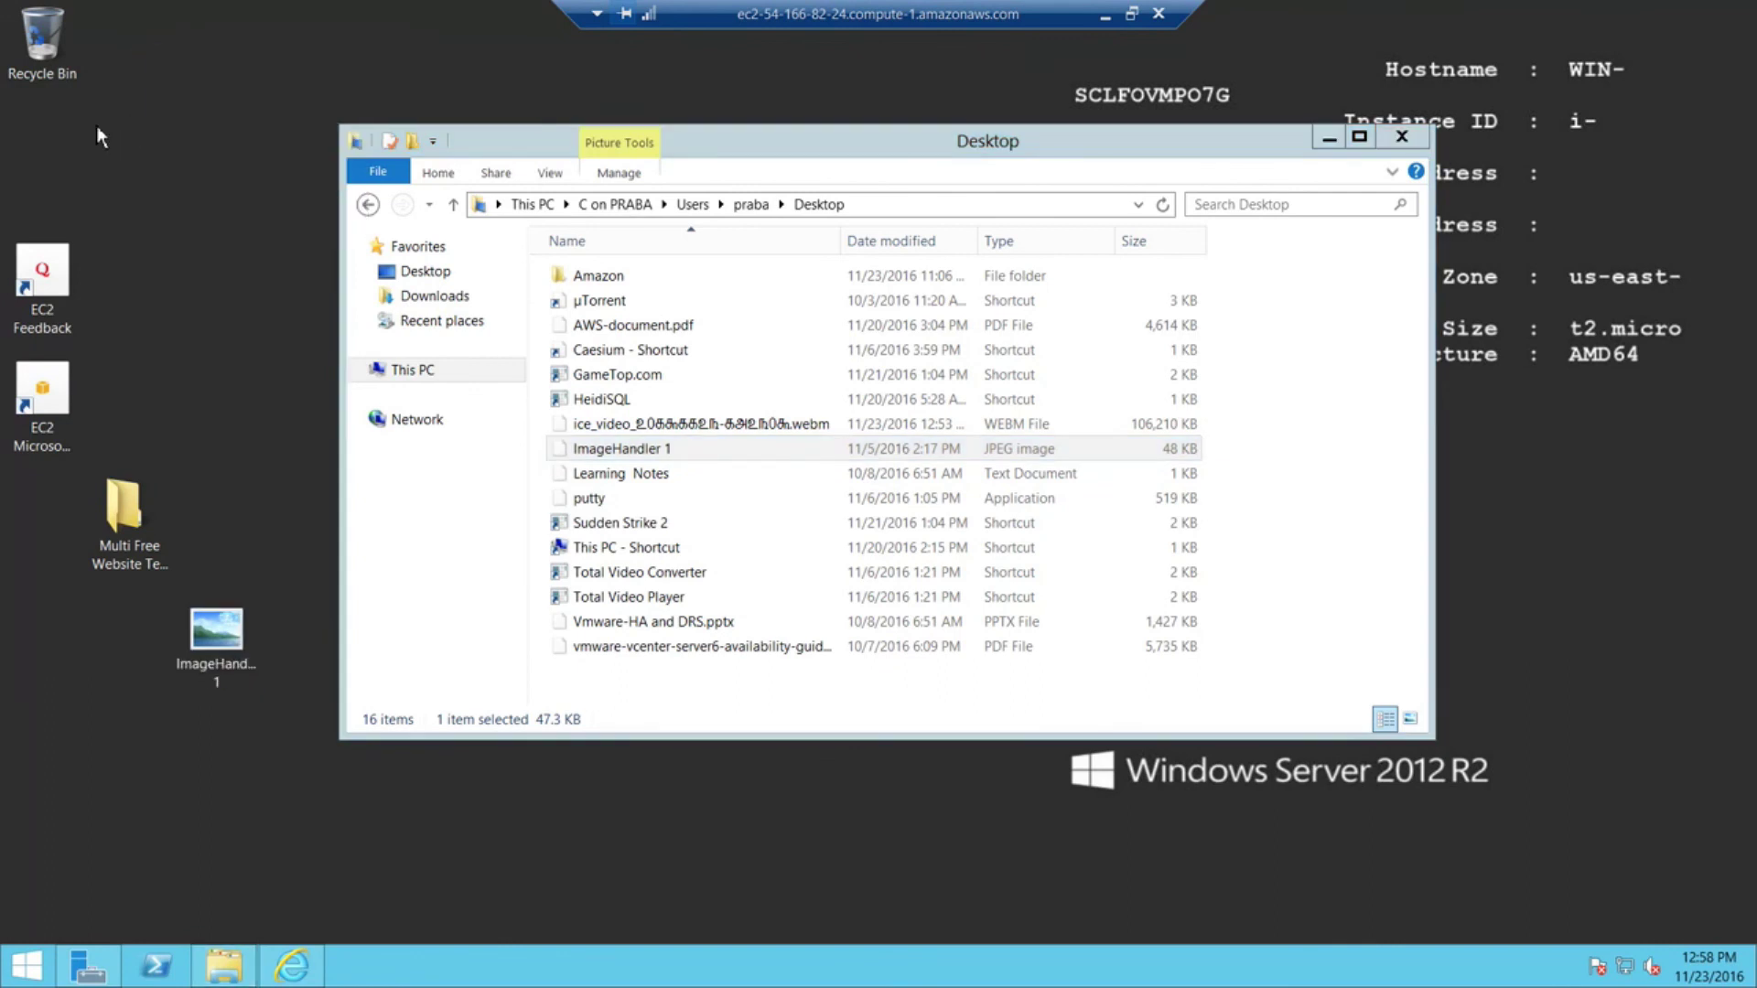